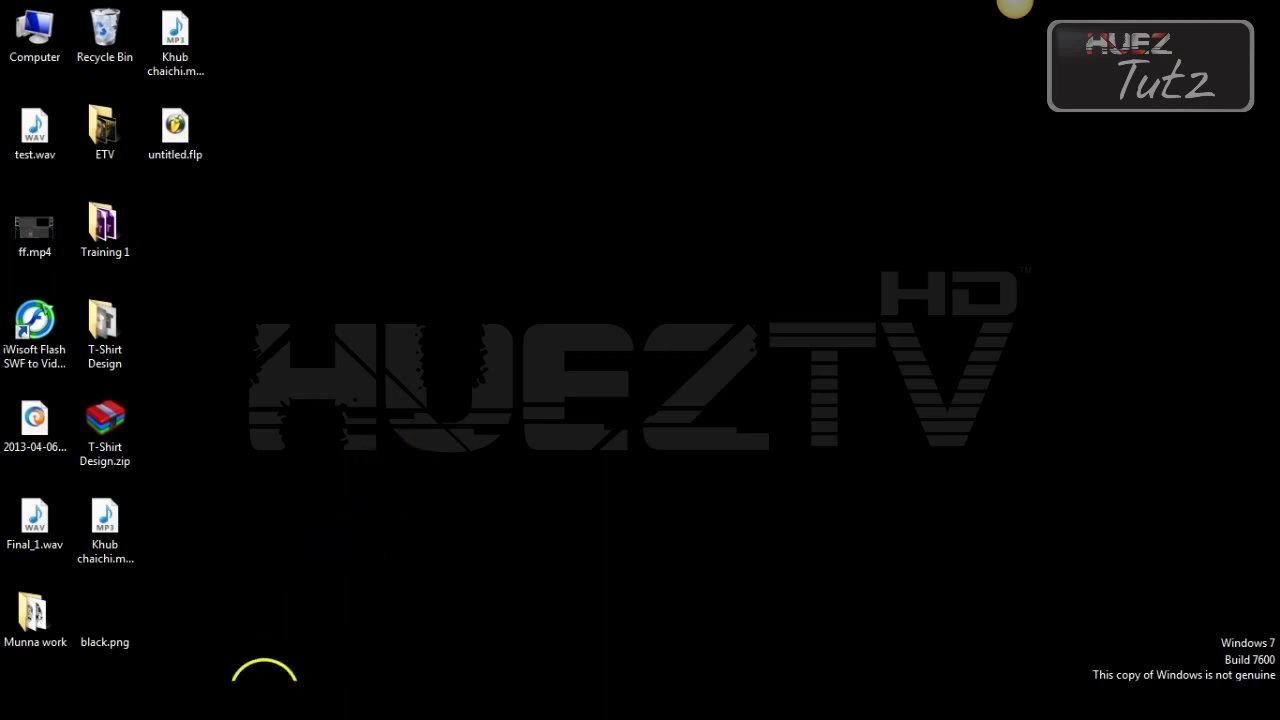
- Restore the Premiere Pro window showing the Final sequence with its video and test.wav clips
click(263, 694)
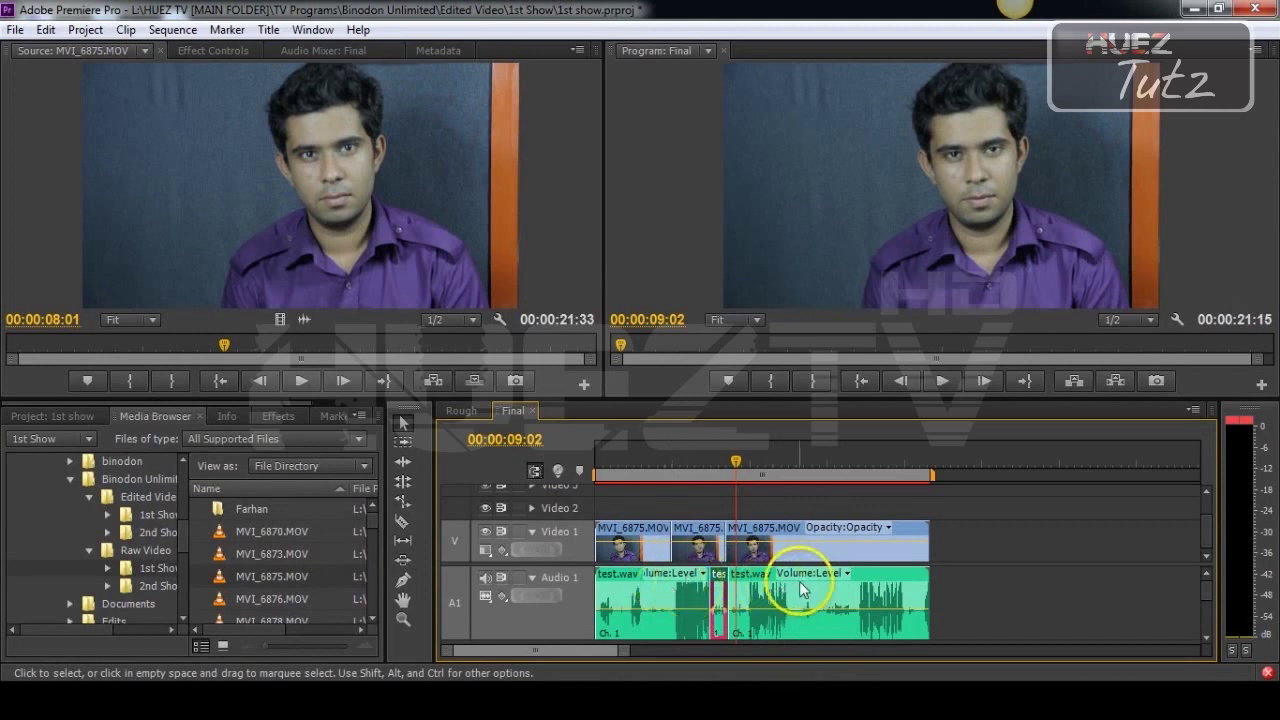
scroll(1211, 601, down, 2)
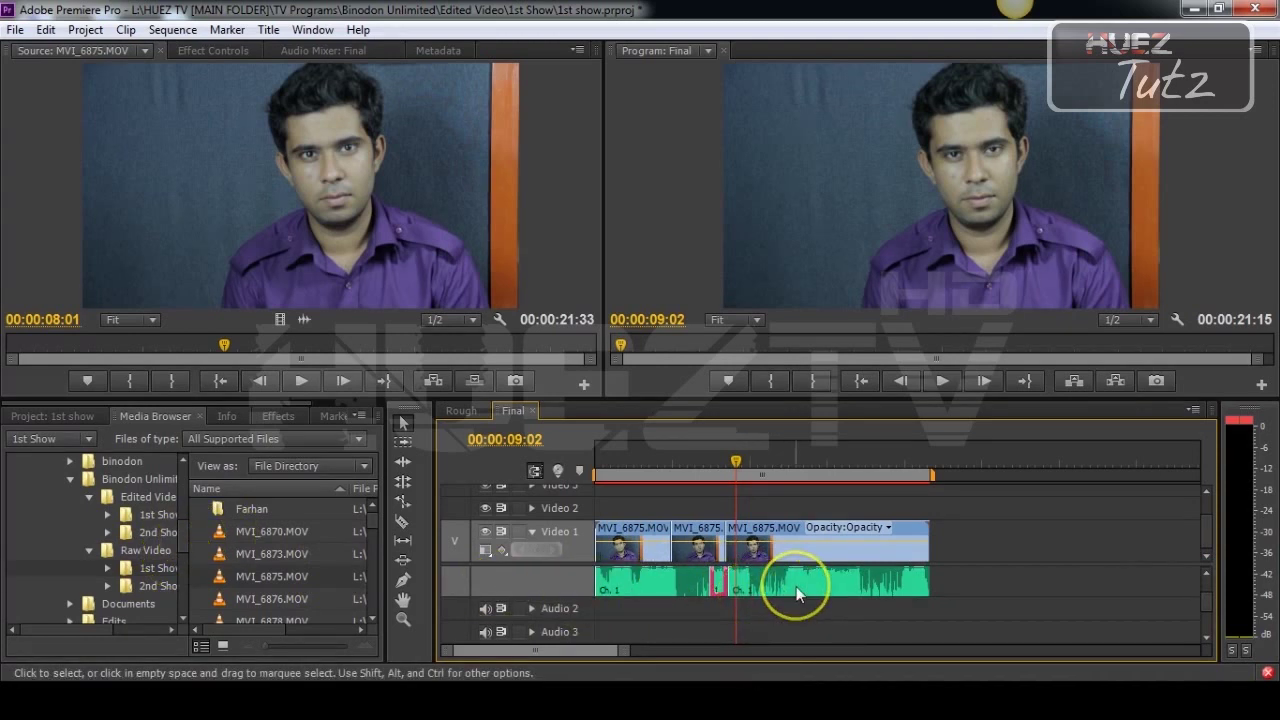
click(671, 459)
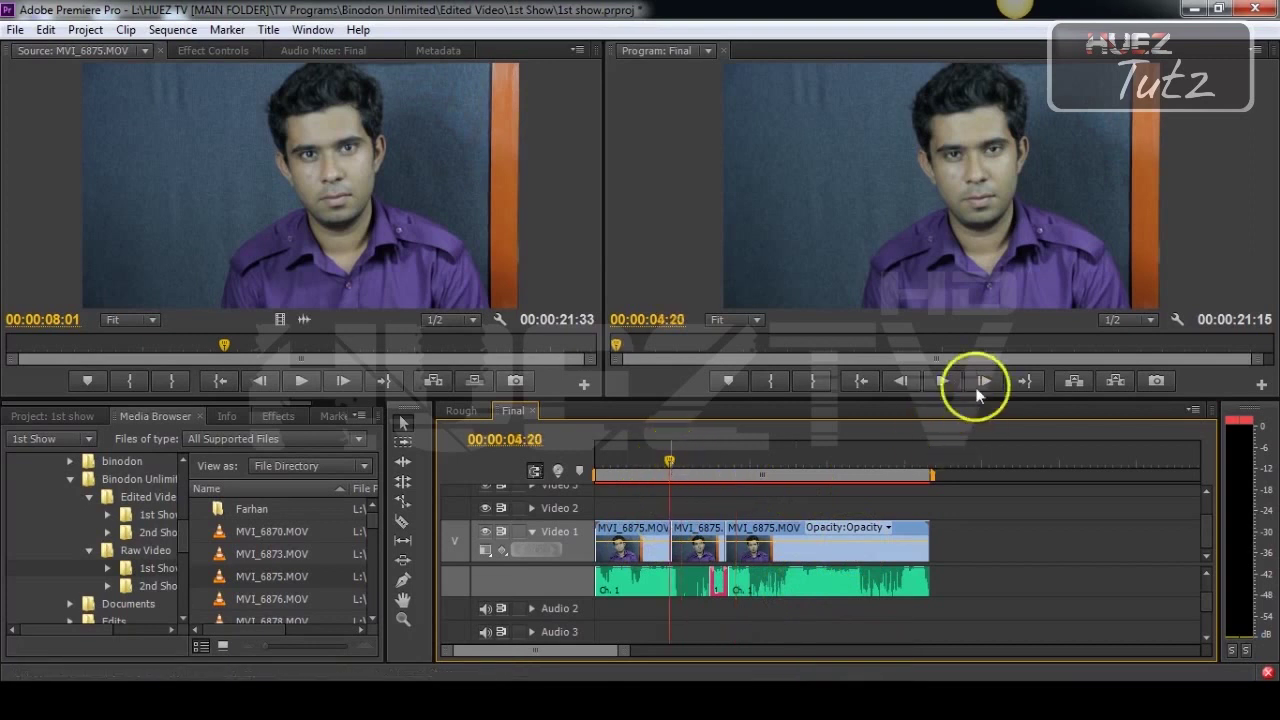
click(943, 380)
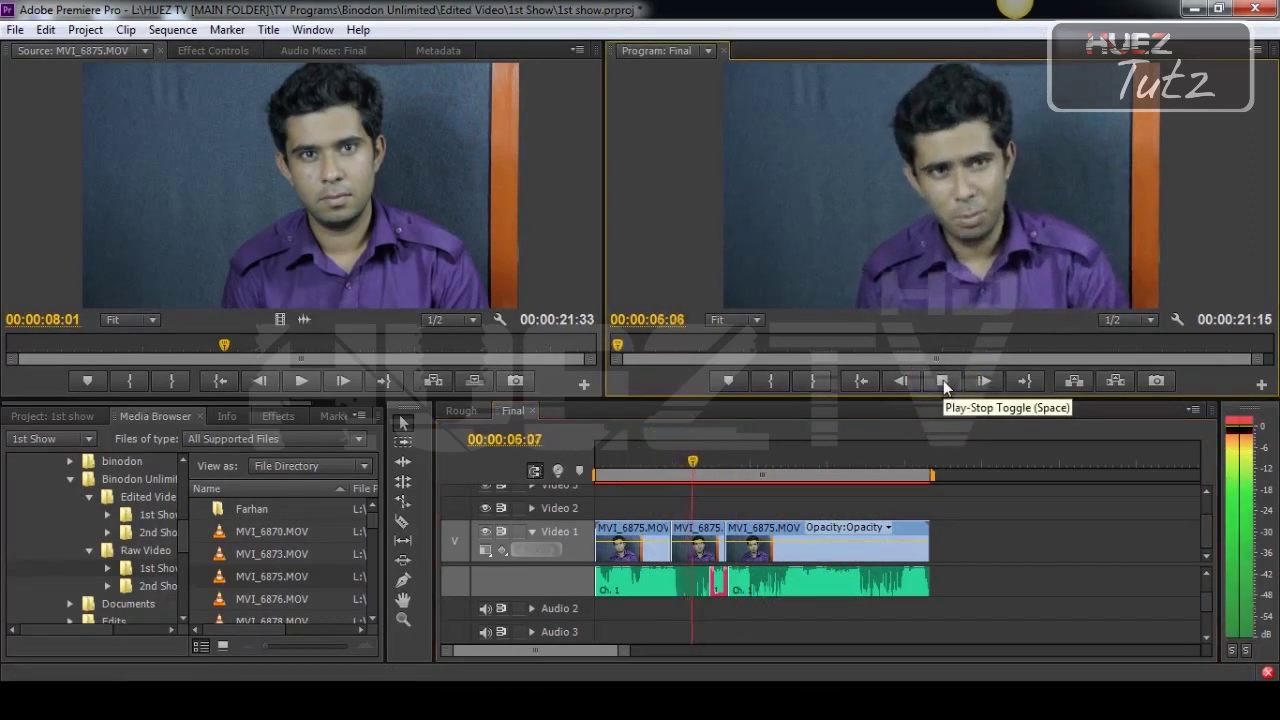
click(943, 380)
click(980, 526)
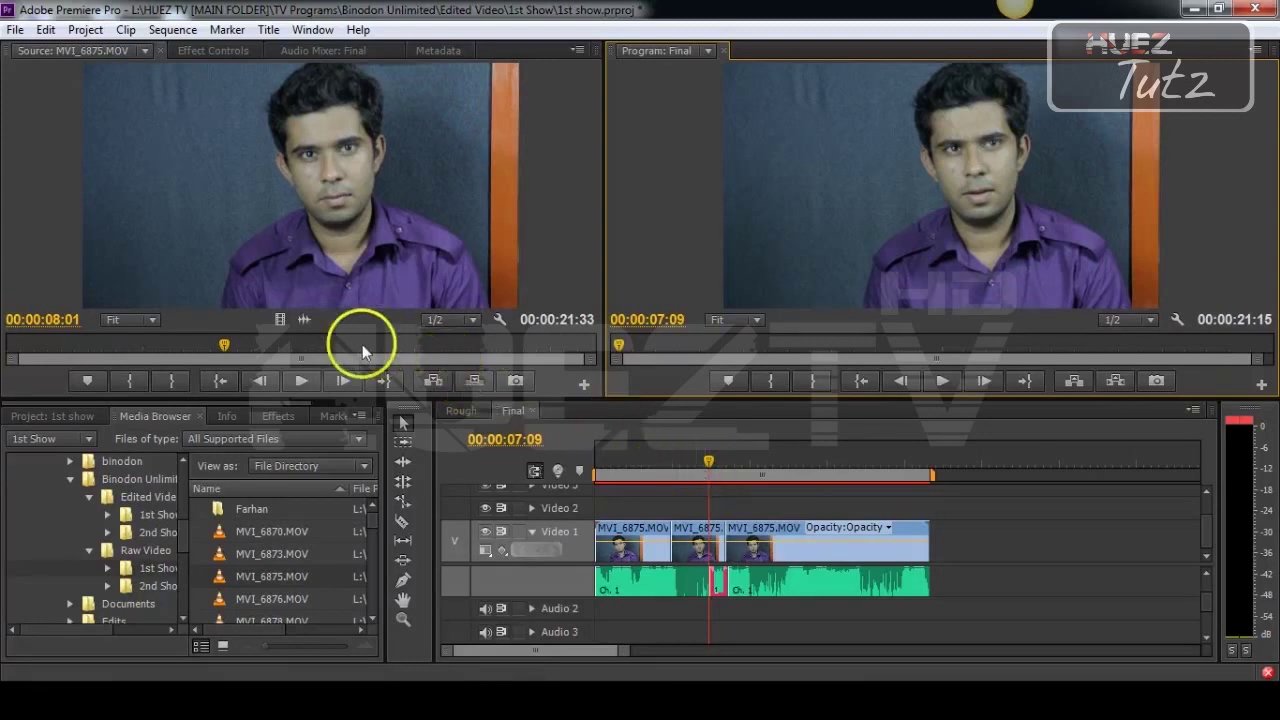
- Import 'Khub chaichi.mp3 final voice.mp3' from the Desktop into the project
click(14, 30)
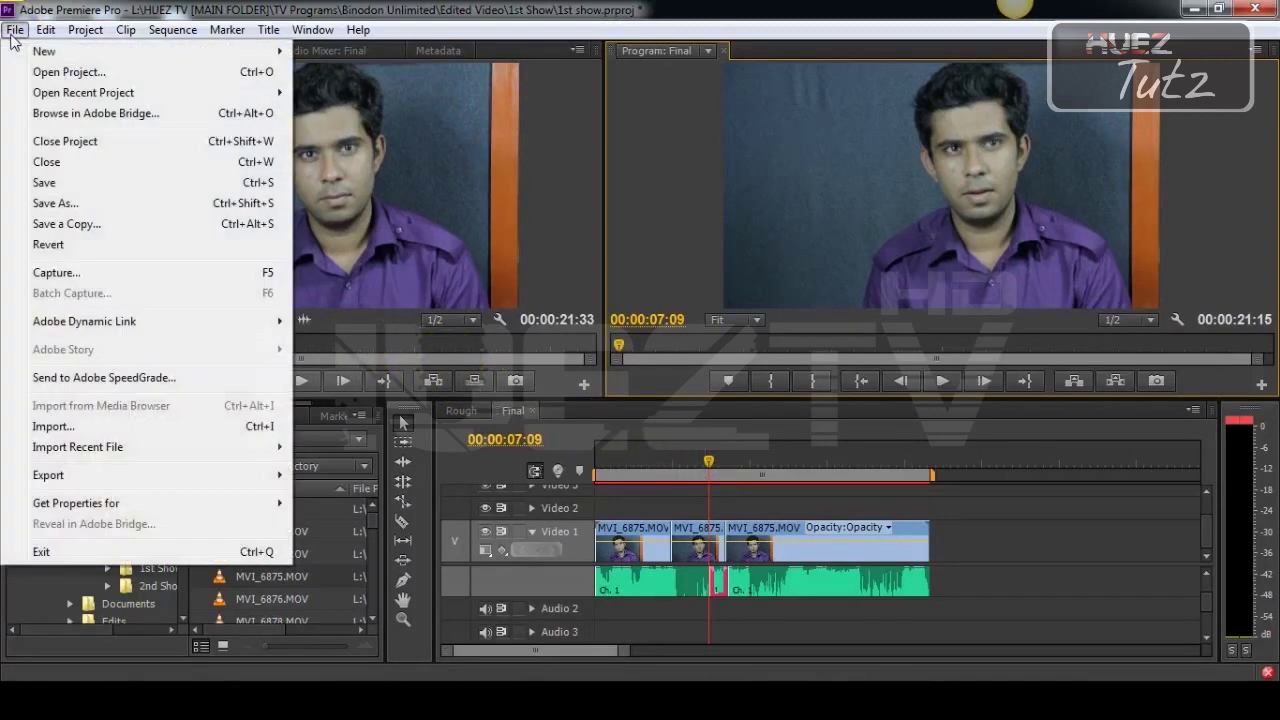
click(67, 425)
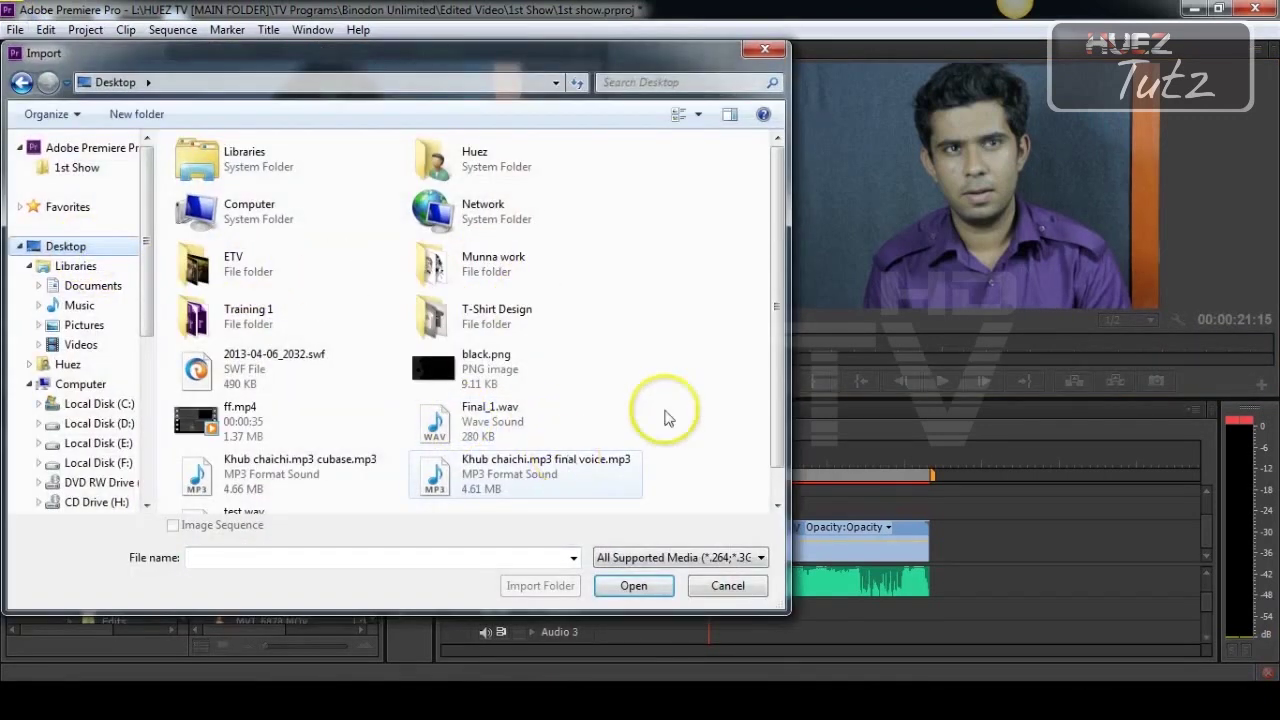
drag(777, 337, 780, 388)
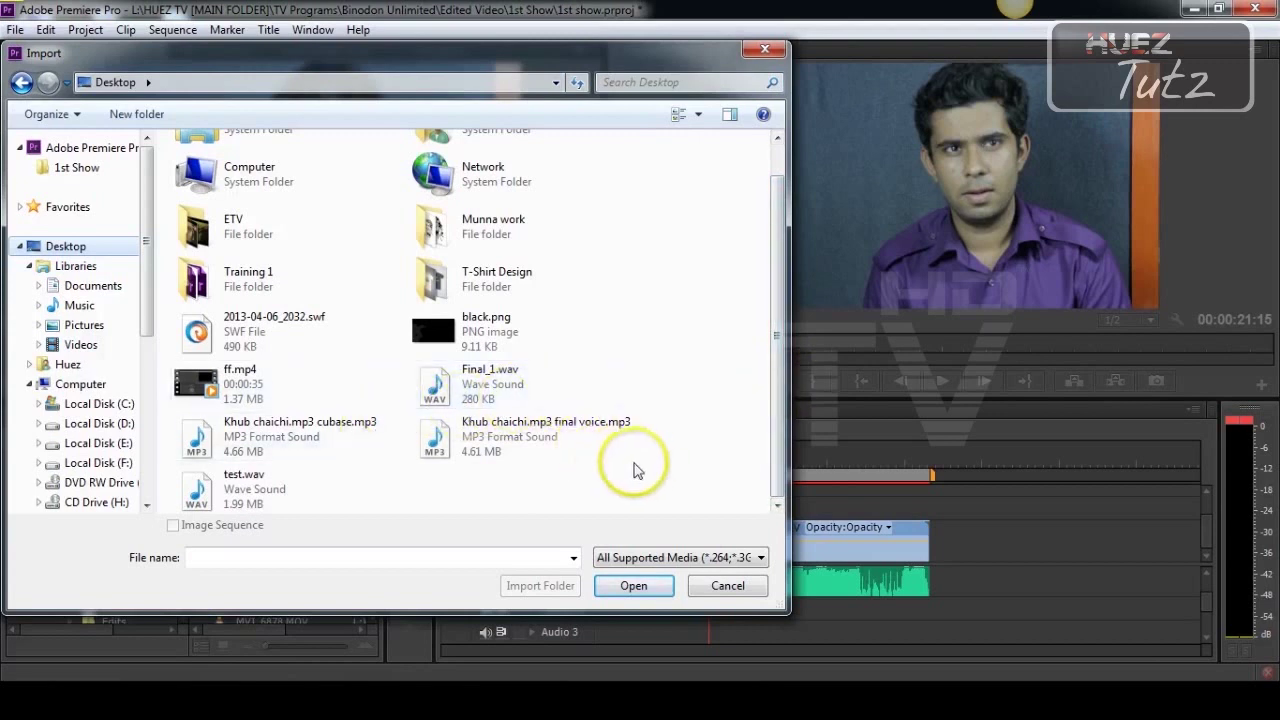
click(532, 444)
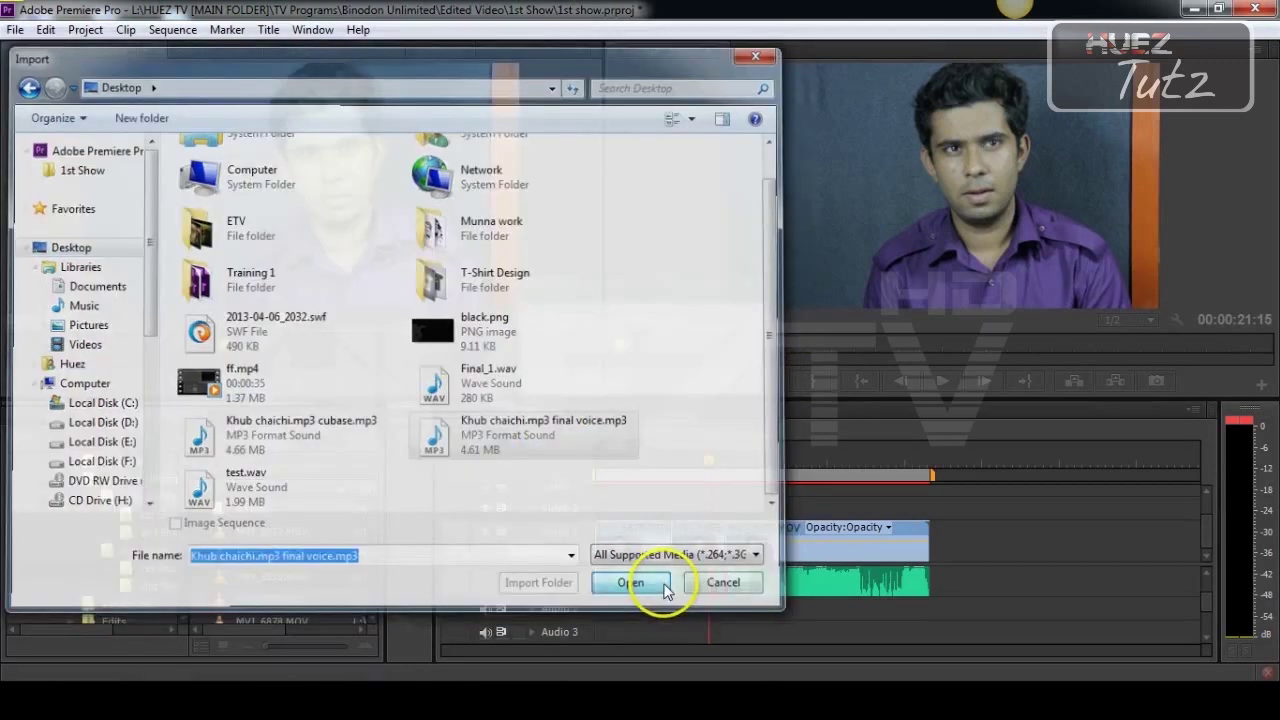
click(652, 586)
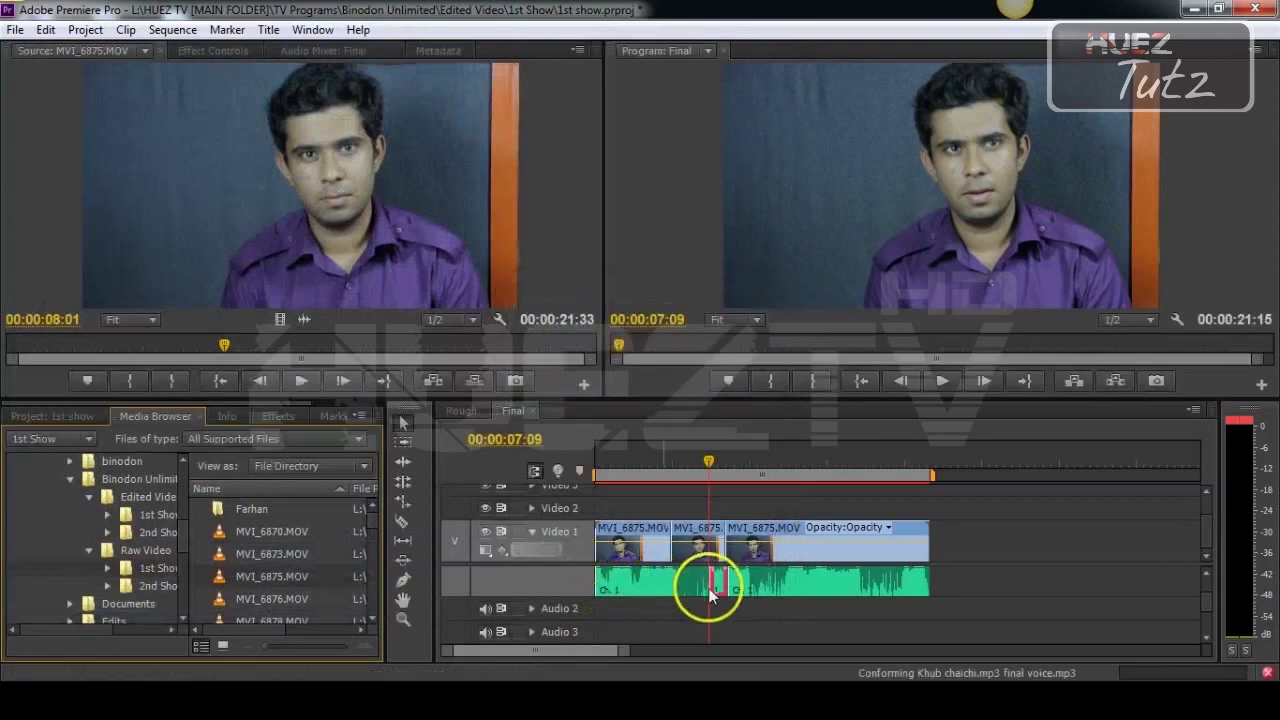
- Place the Khub chaichi voice MP3 on Audio 2 at the sequence start and play it back
click(77, 417)
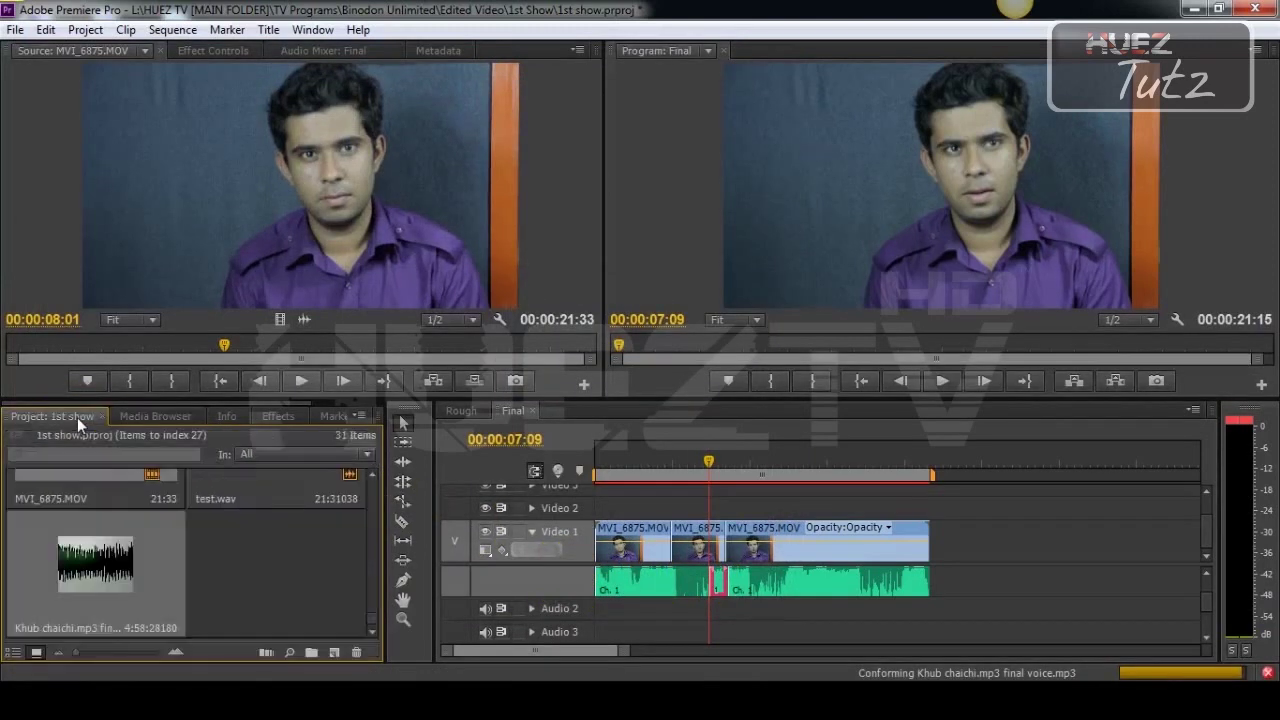
click(100, 570)
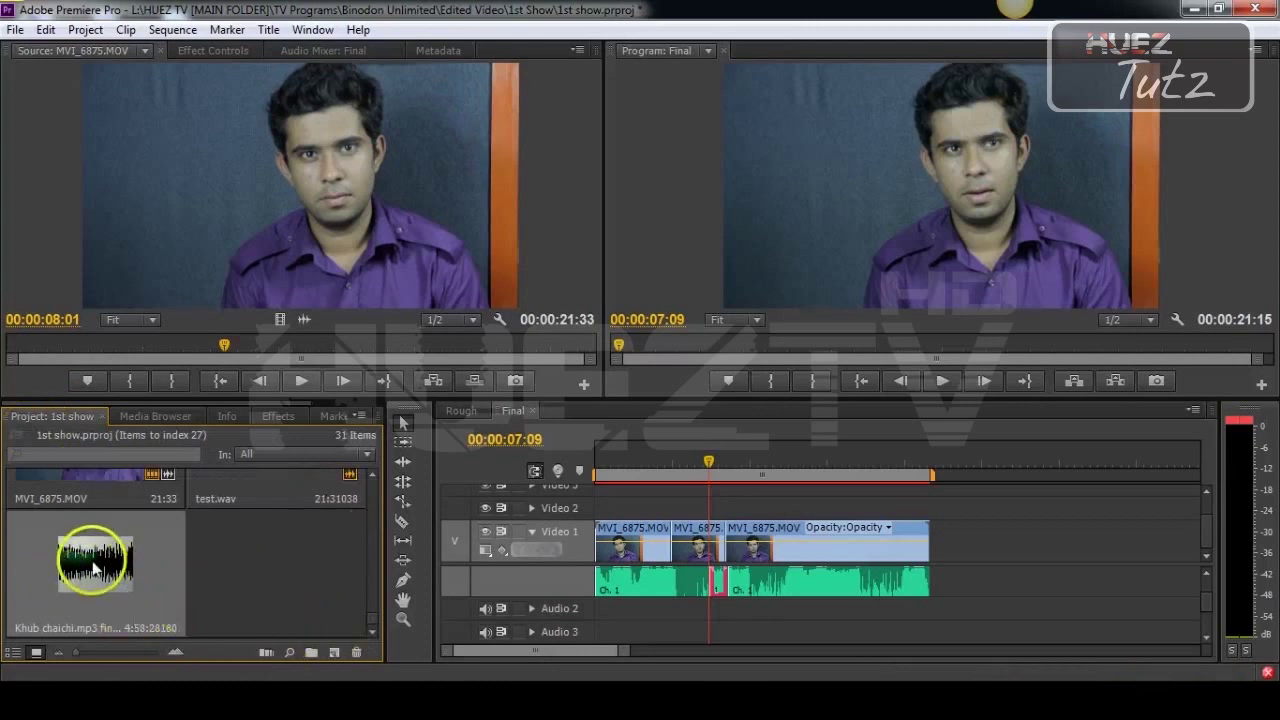
mouse_move(94, 566)
mouse_down()
mouse_move(619, 617)
mouse_move(597, 611)
mouse_up()
drag(691, 460, 640, 462)
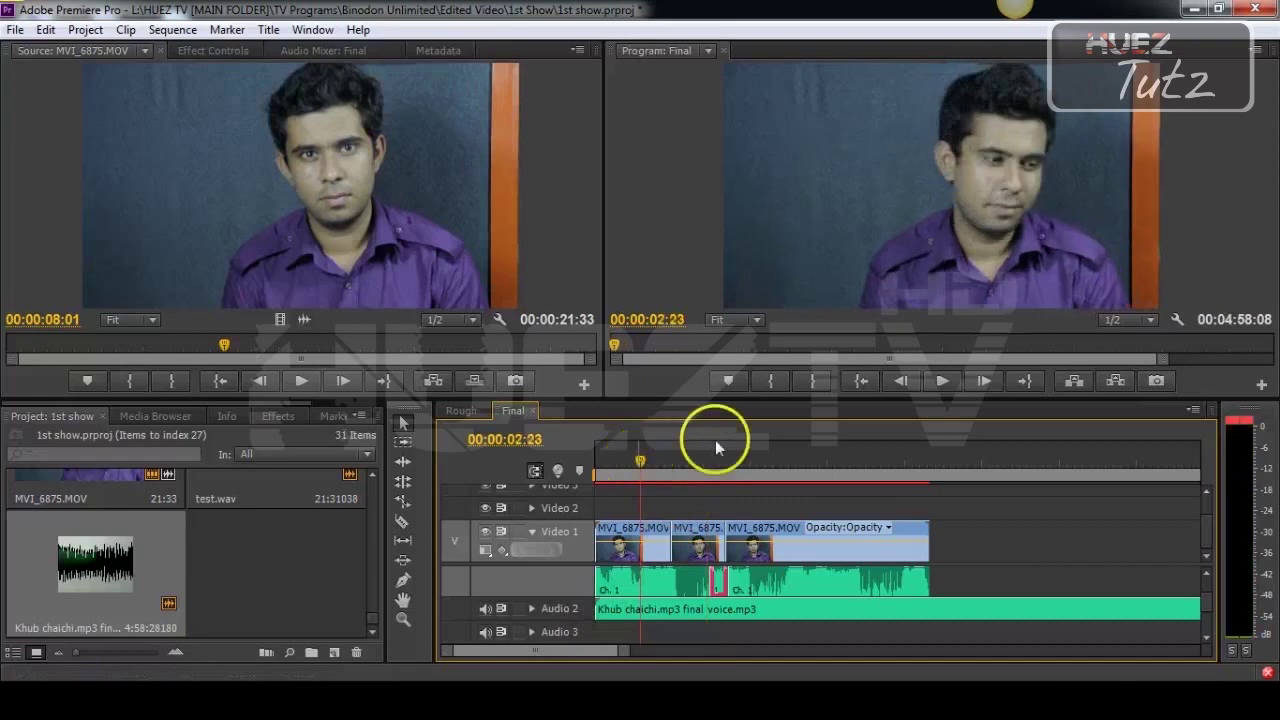
click(945, 381)
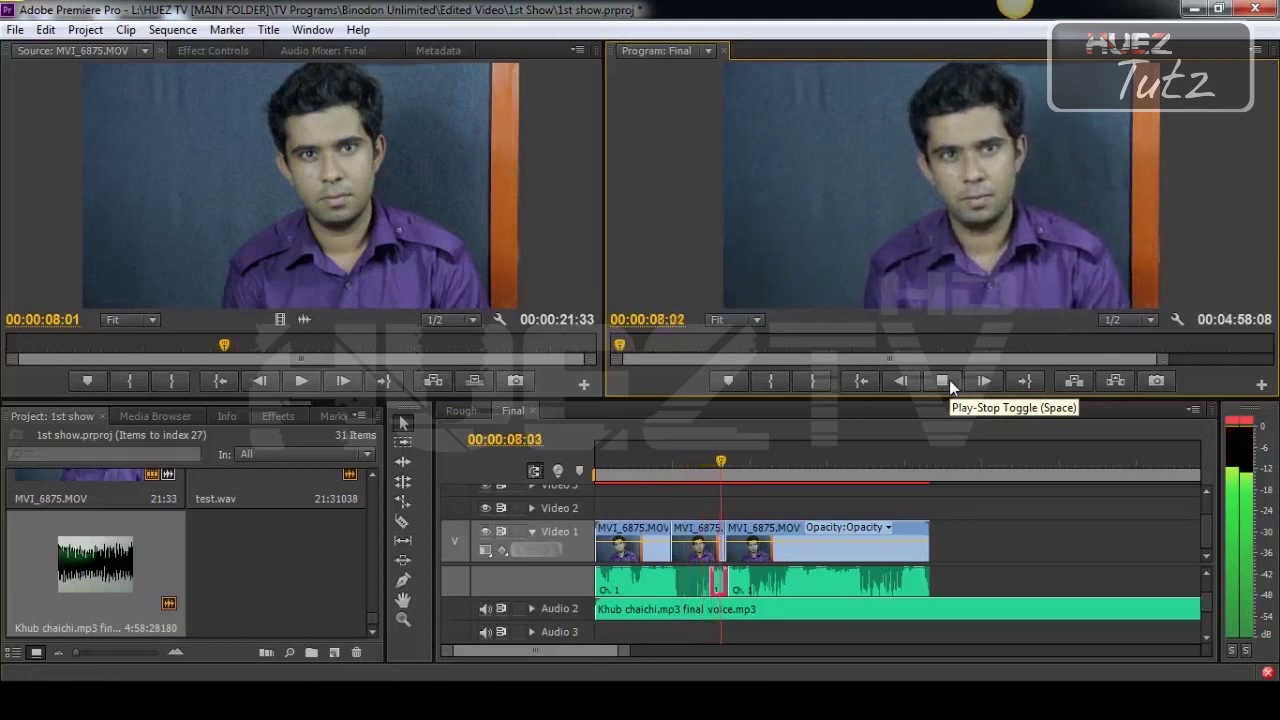
click(949, 379)
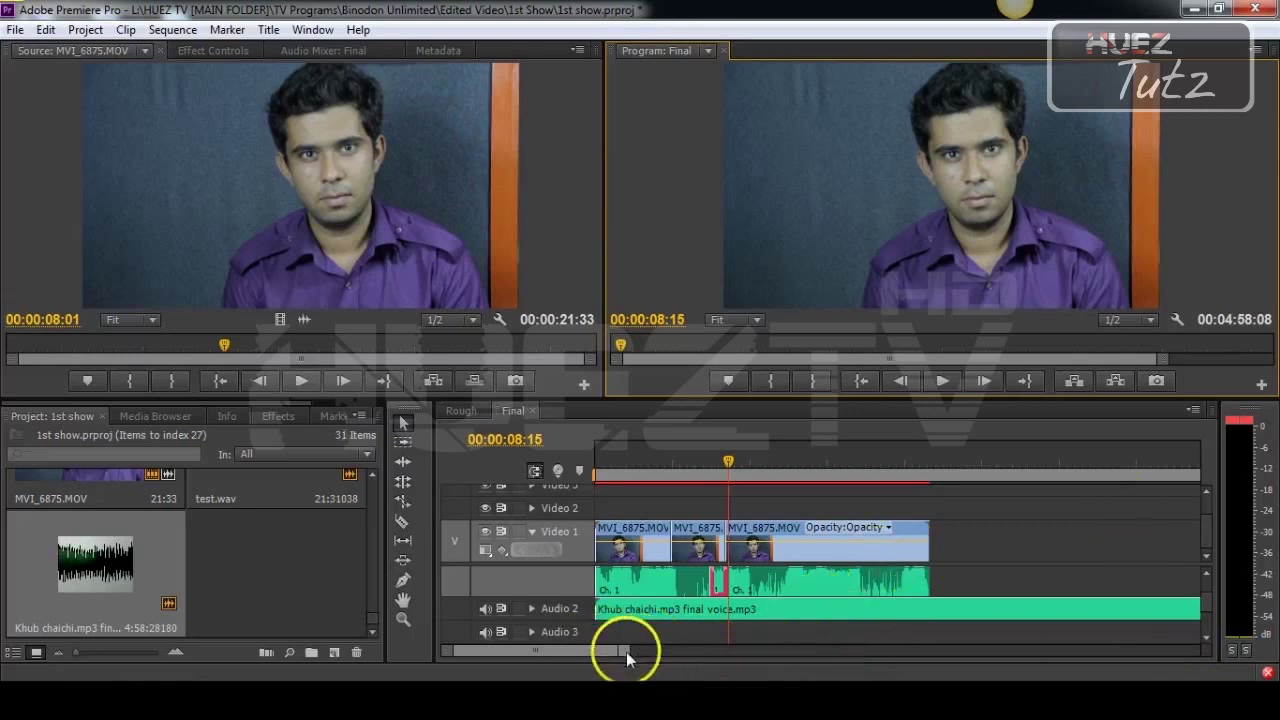
- Expand Audio 2 and split the voice clip with the razor at 00:00:08:21
drag(626, 652, 565, 647)
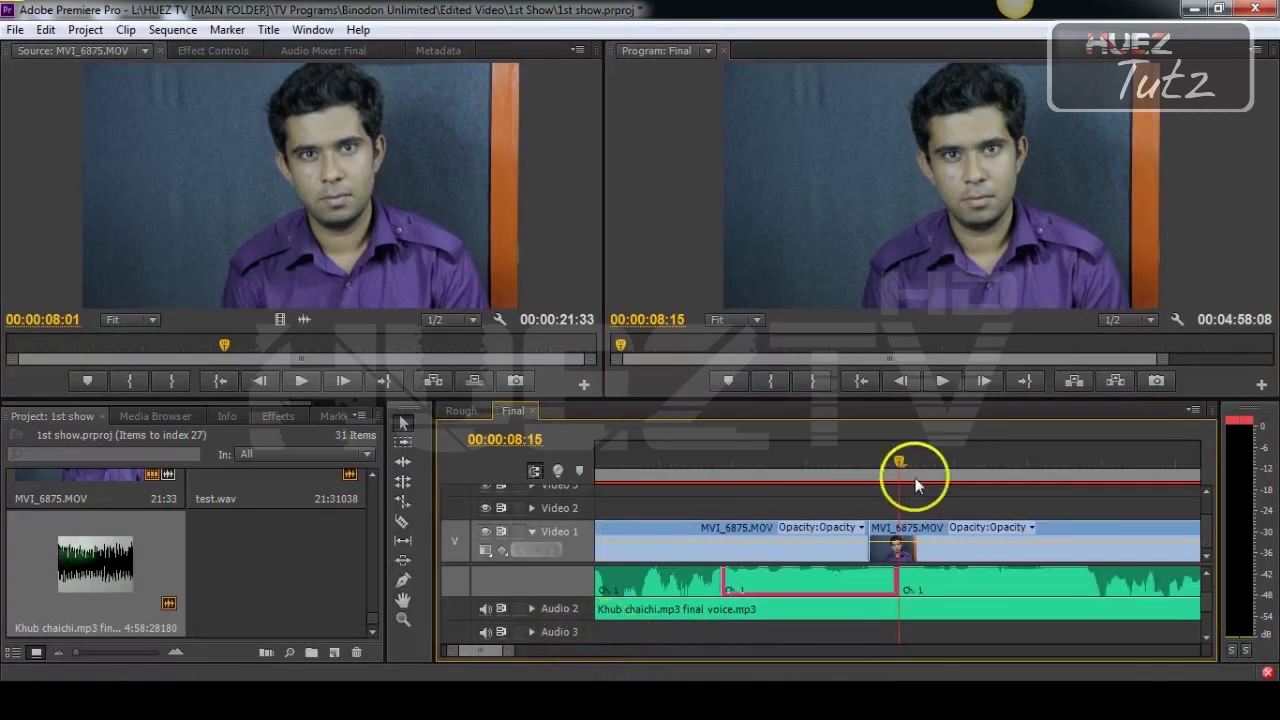
drag(916, 462, 936, 460)
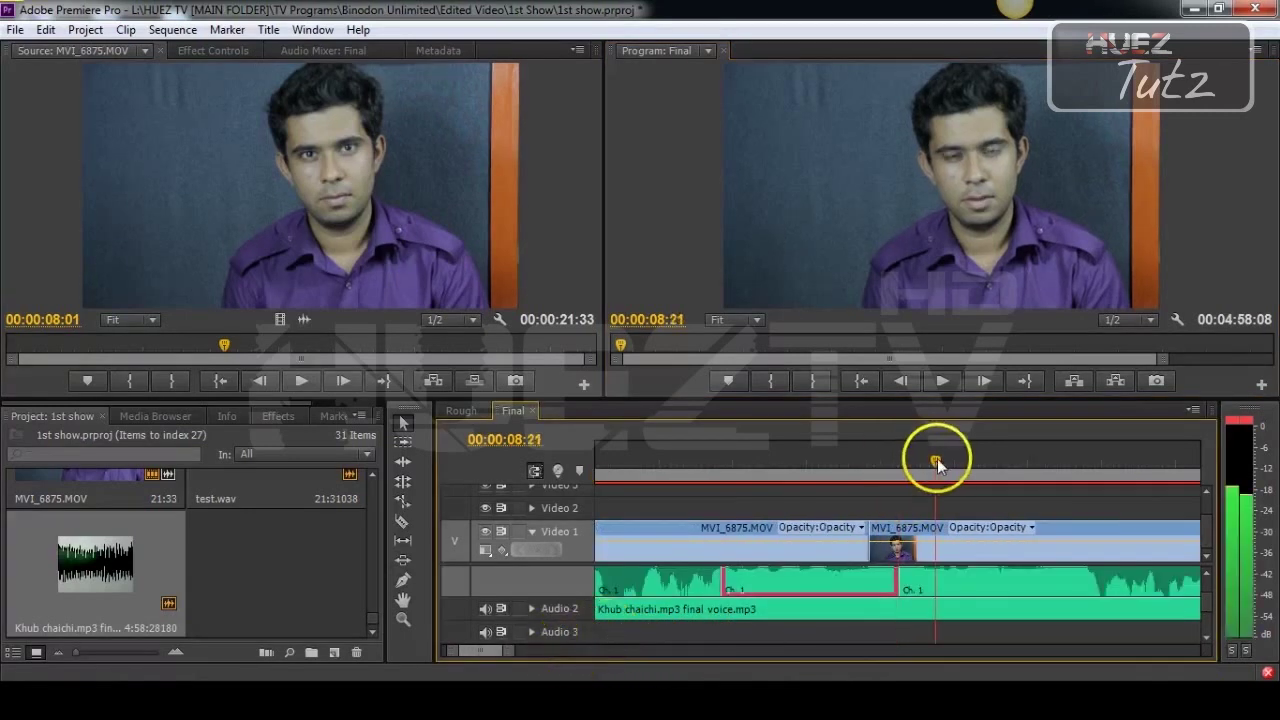
click(532, 608)
scroll(1200, 608, down, 2)
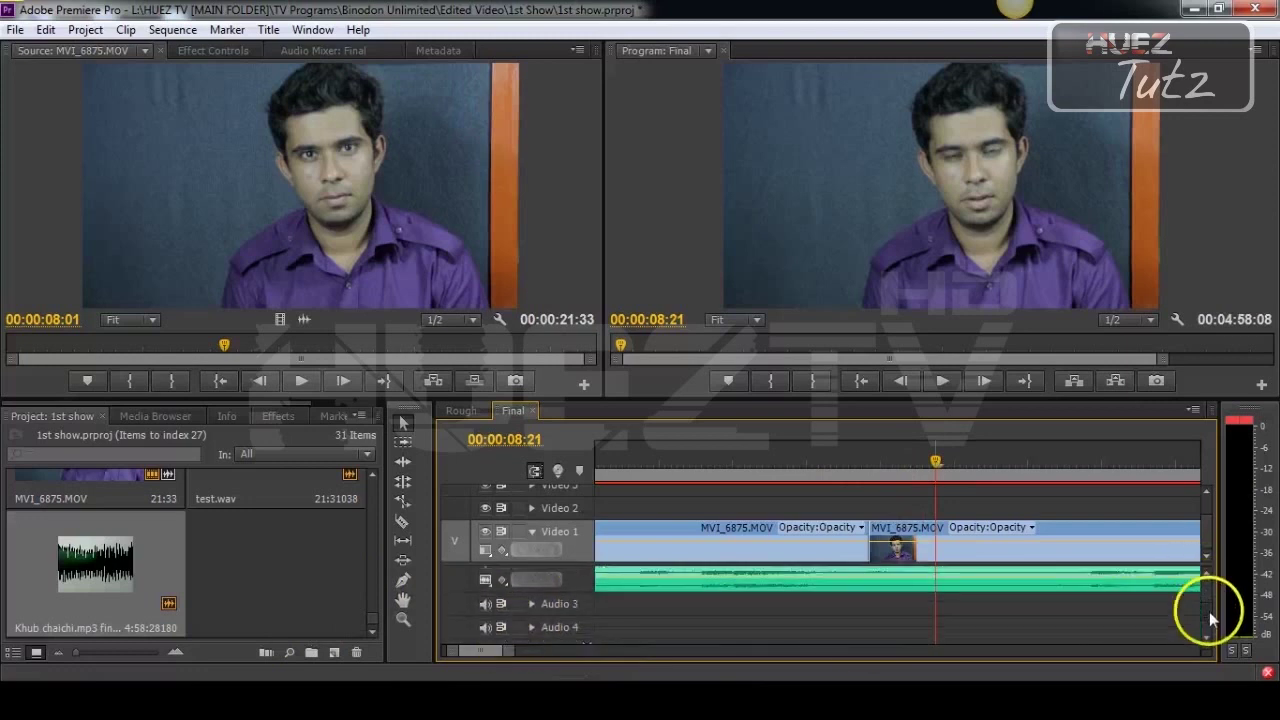
click(403, 521)
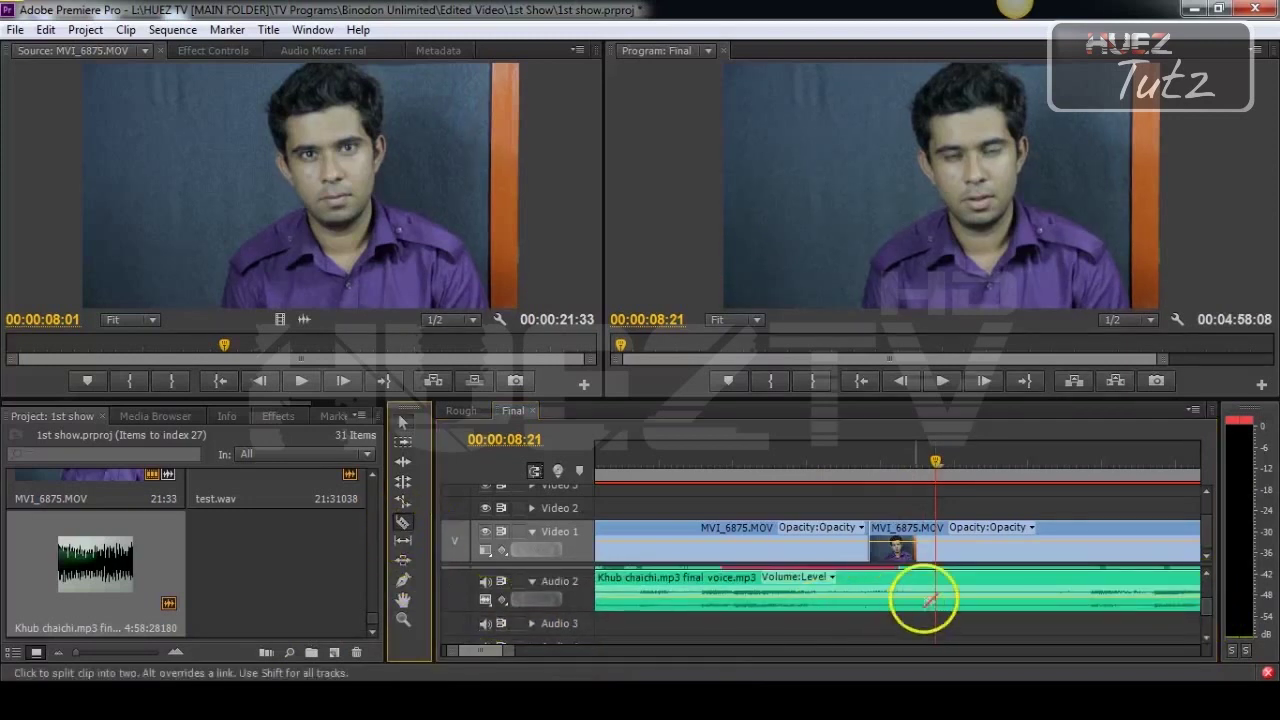
click(937, 590)
click(403, 422)
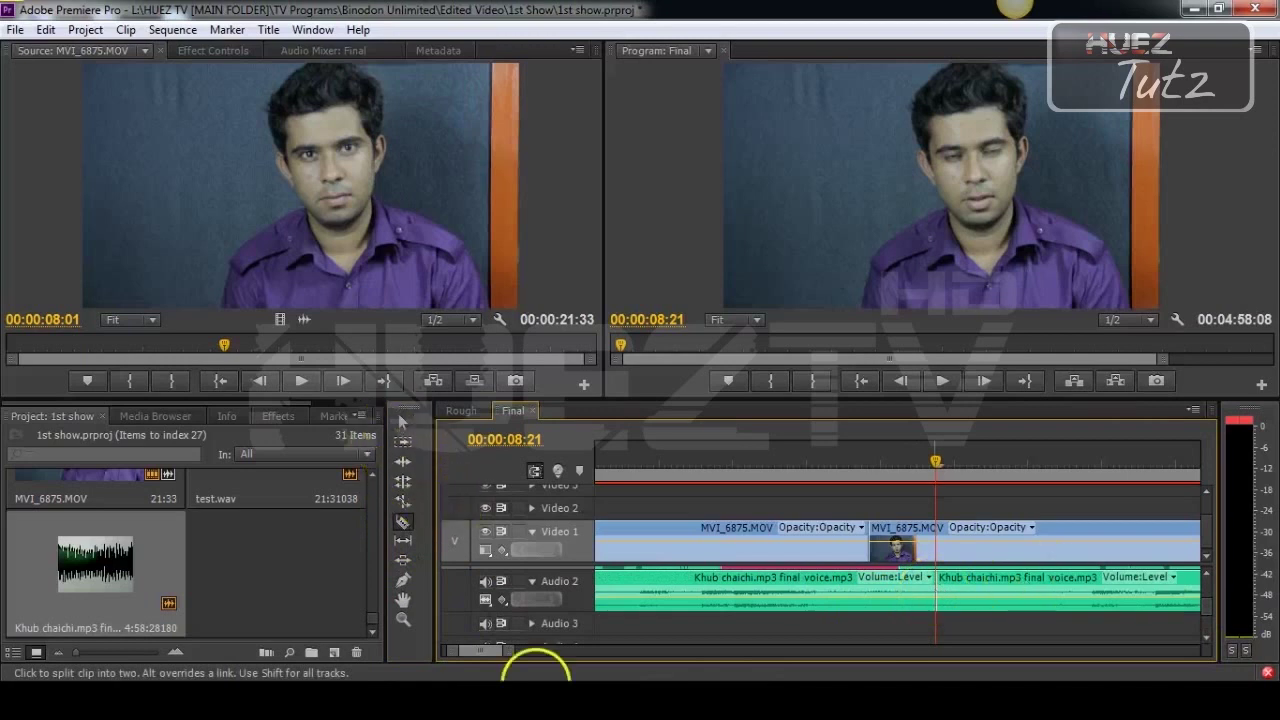
- Nudge the right voice piece later, snap it back against the cut, and play the edit
drag(506, 650, 626, 651)
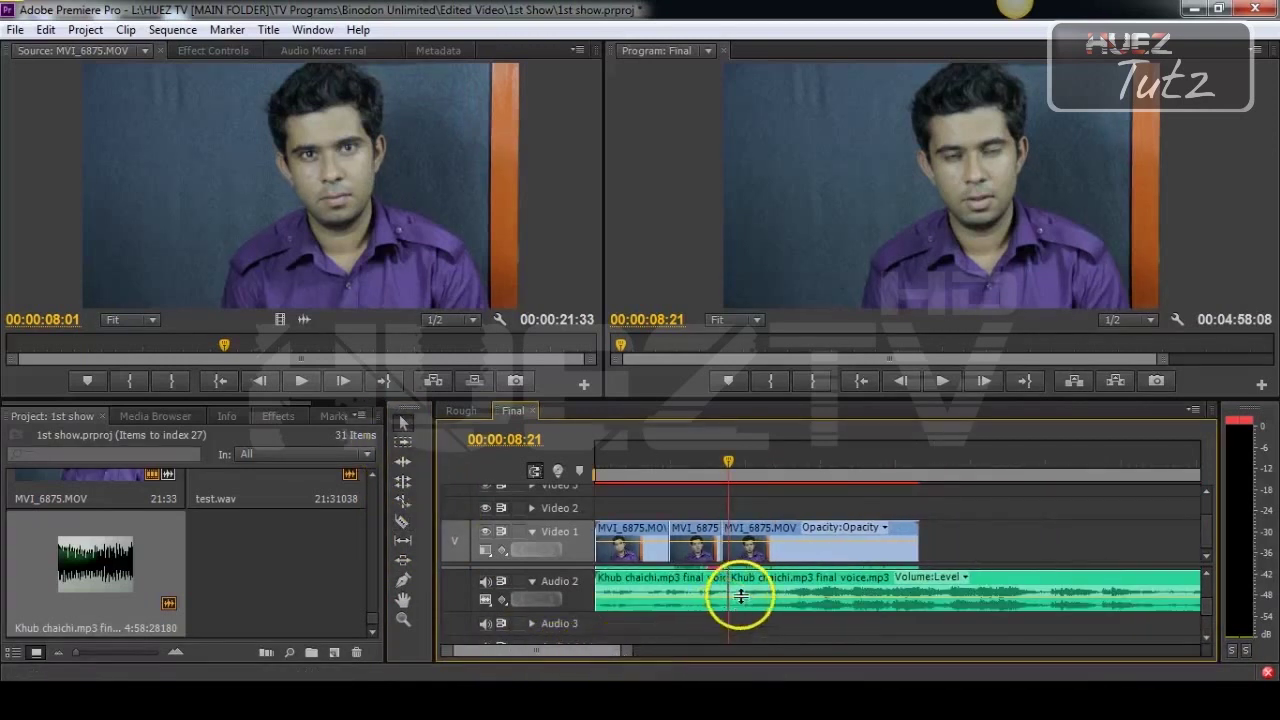
mouse_move(735, 585)
mouse_down()
mouse_move(937, 590)
mouse_move(772, 585)
mouse_up()
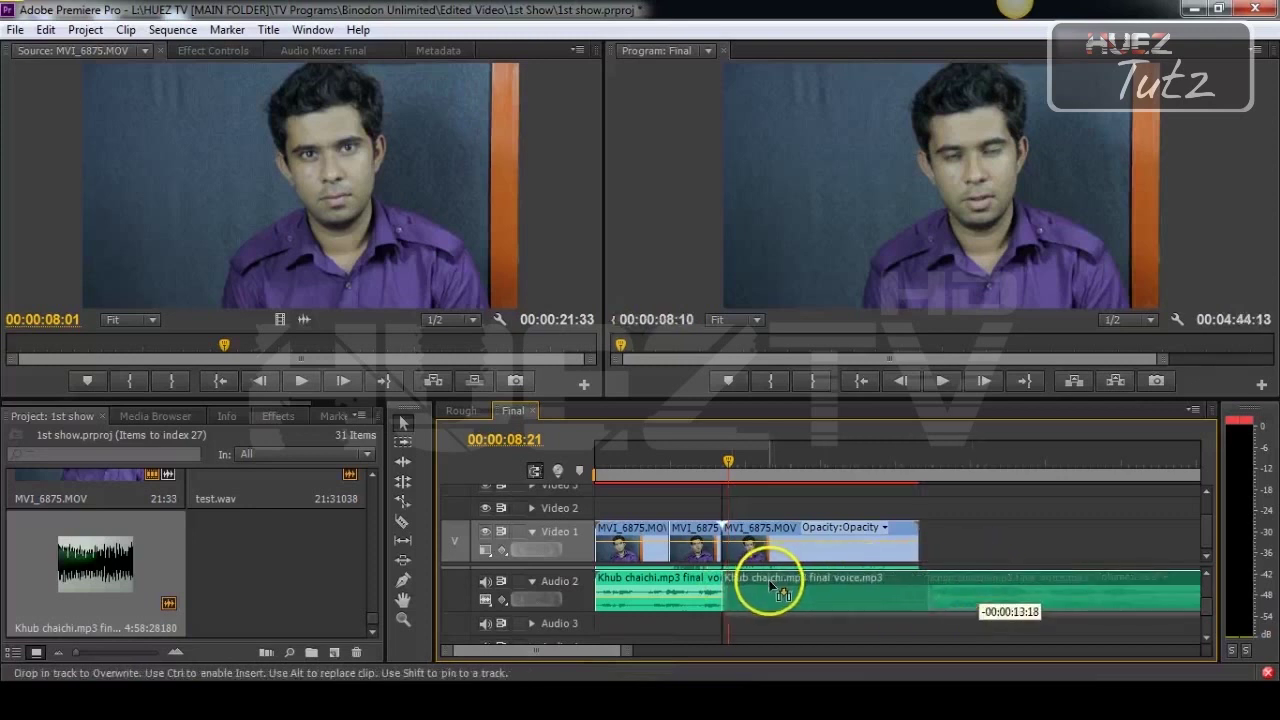
drag(770, 580, 776, 581)
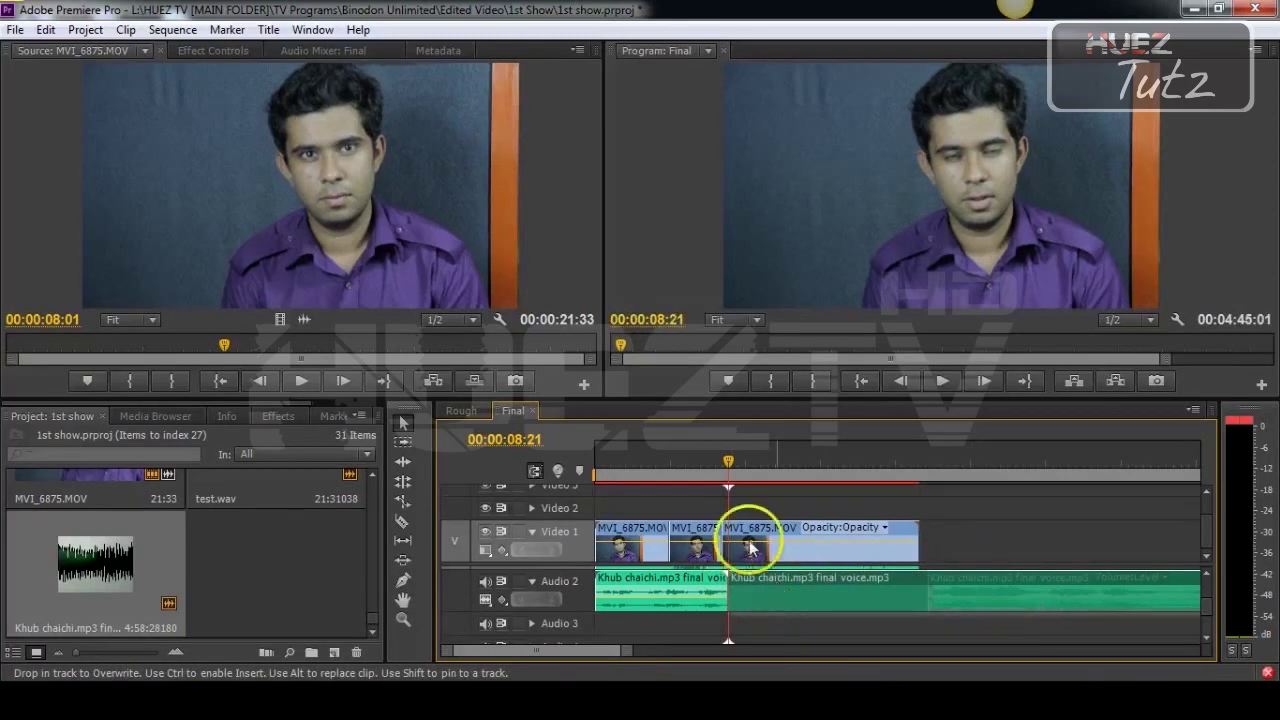
click(950, 382)
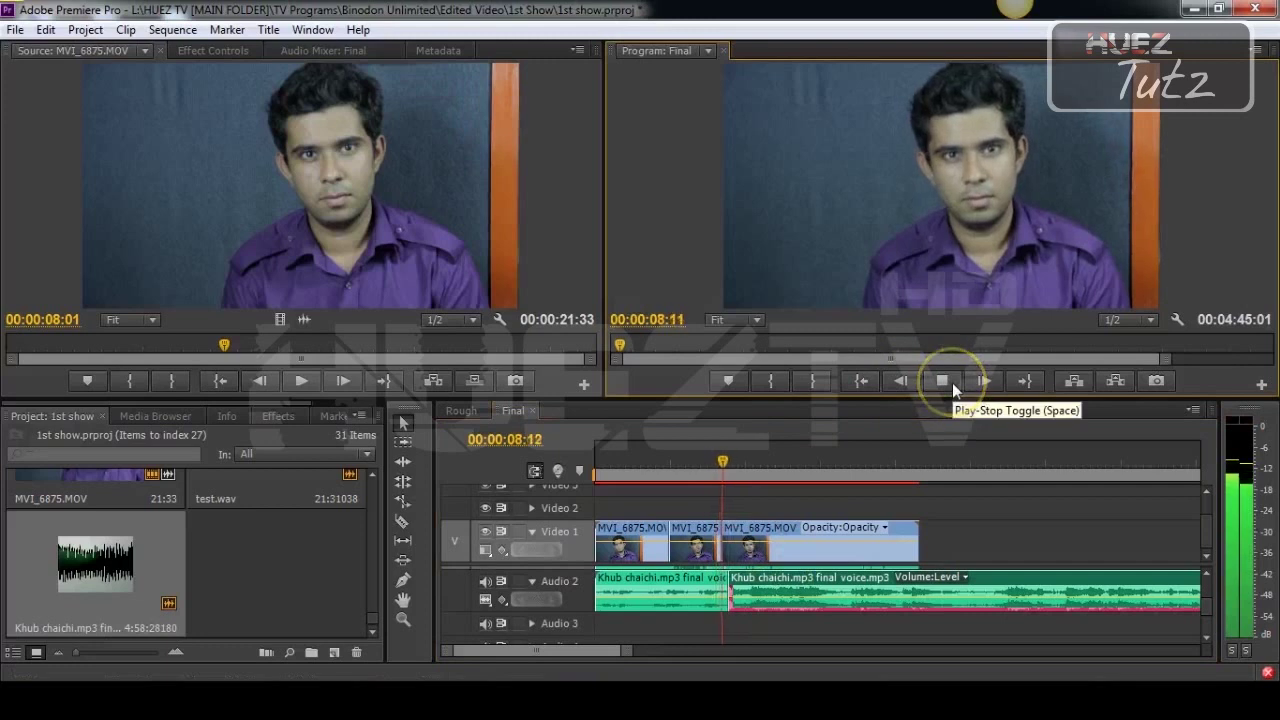
click(945, 381)
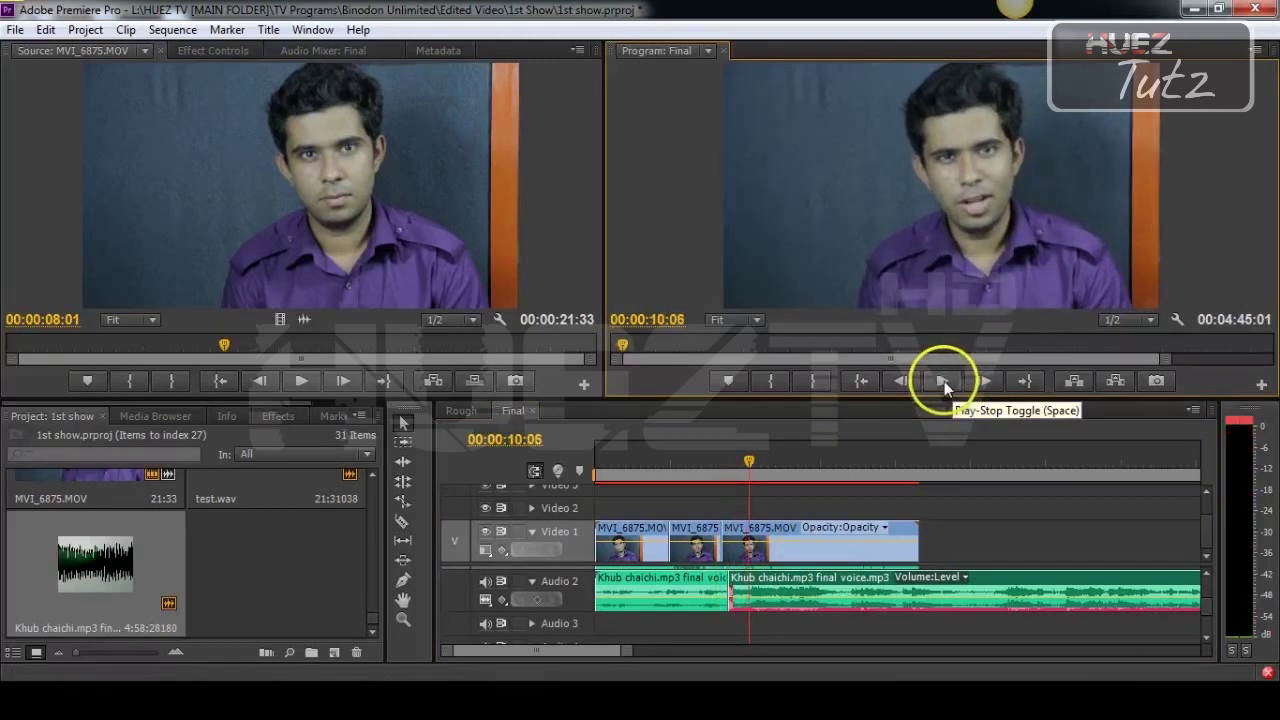
- Replay from 00:00:07:22 to 00:00:09:13 and park the playhead on the cut
click(745, 590)
drag(726, 467, 715, 472)
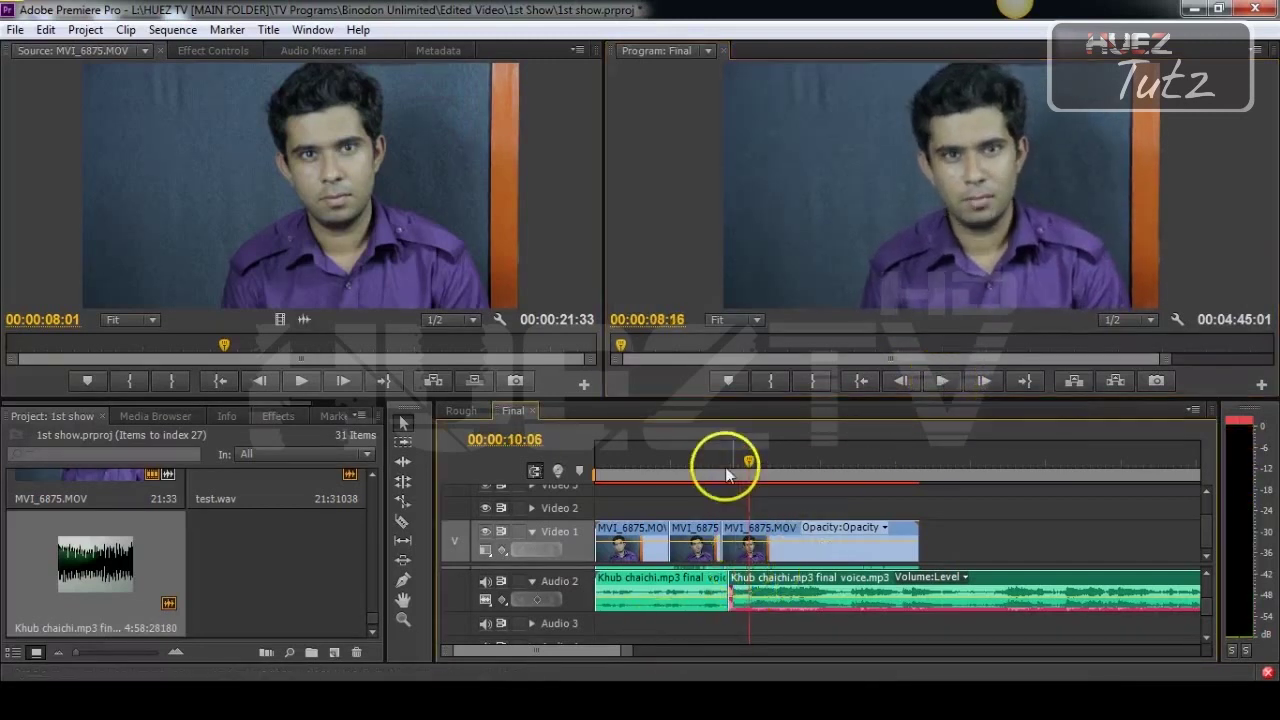
click(945, 381)
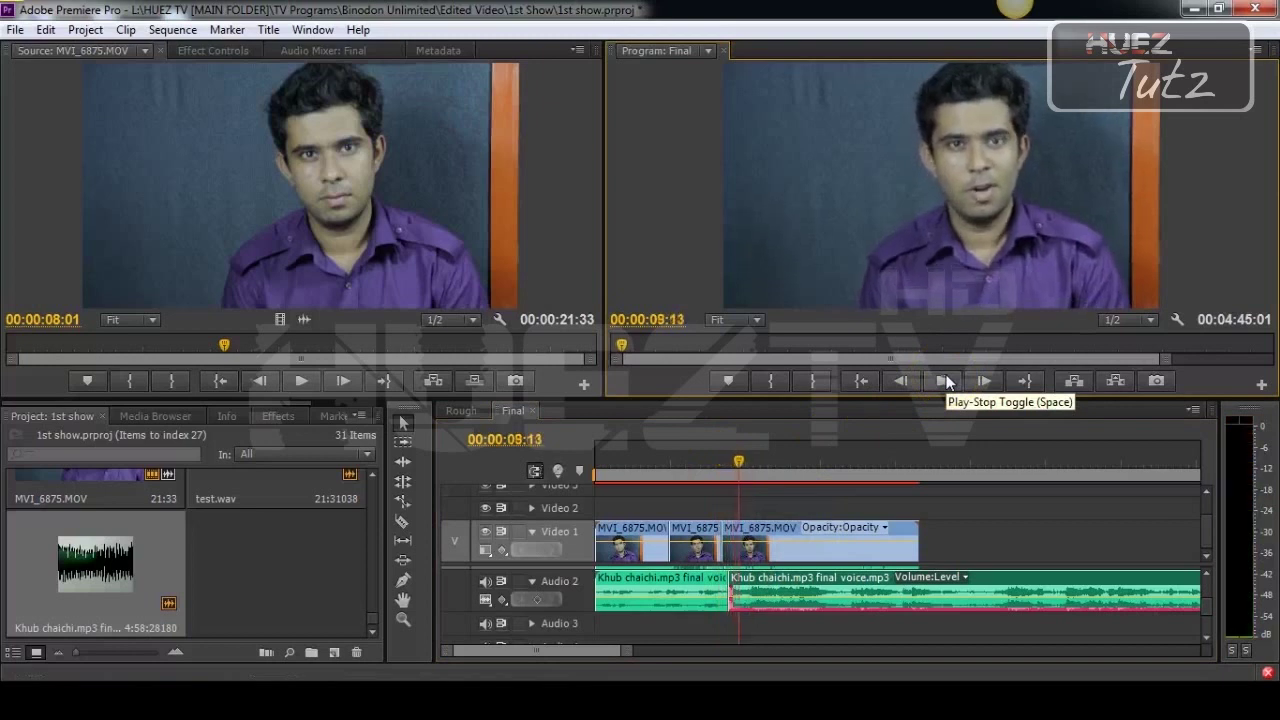
click(945, 381)
drag(622, 656, 554, 649)
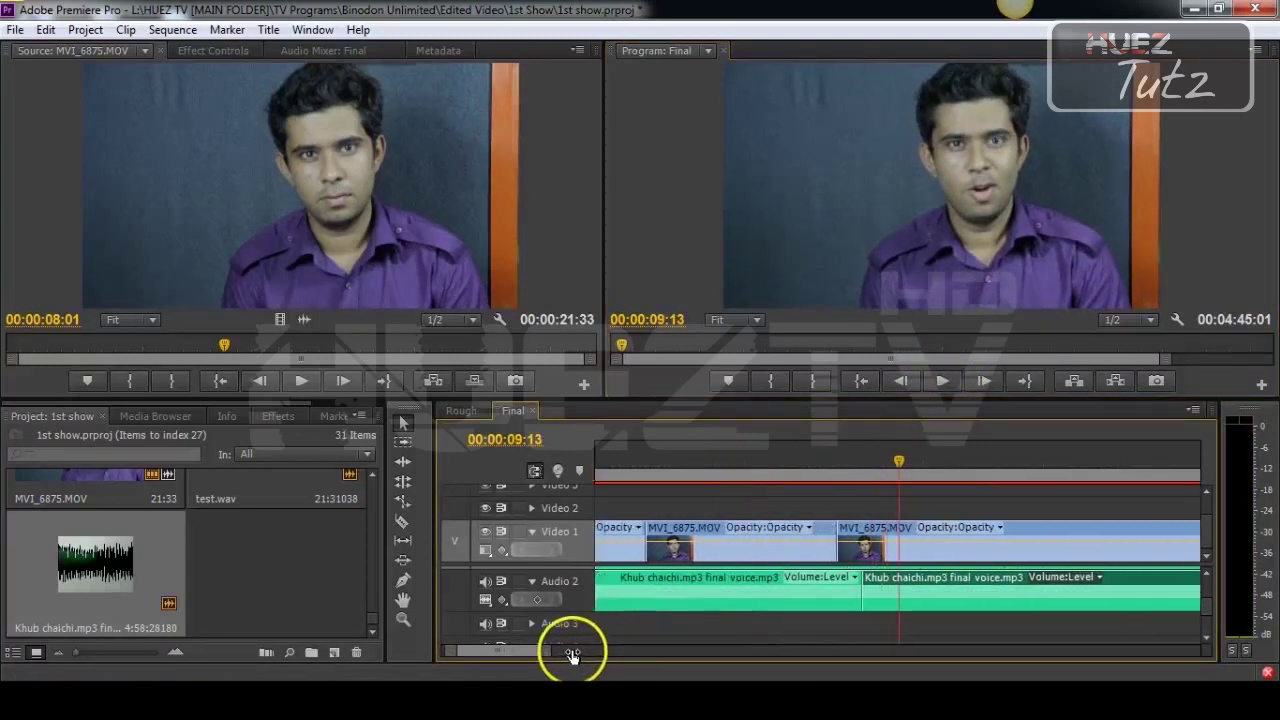
click(746, 458)
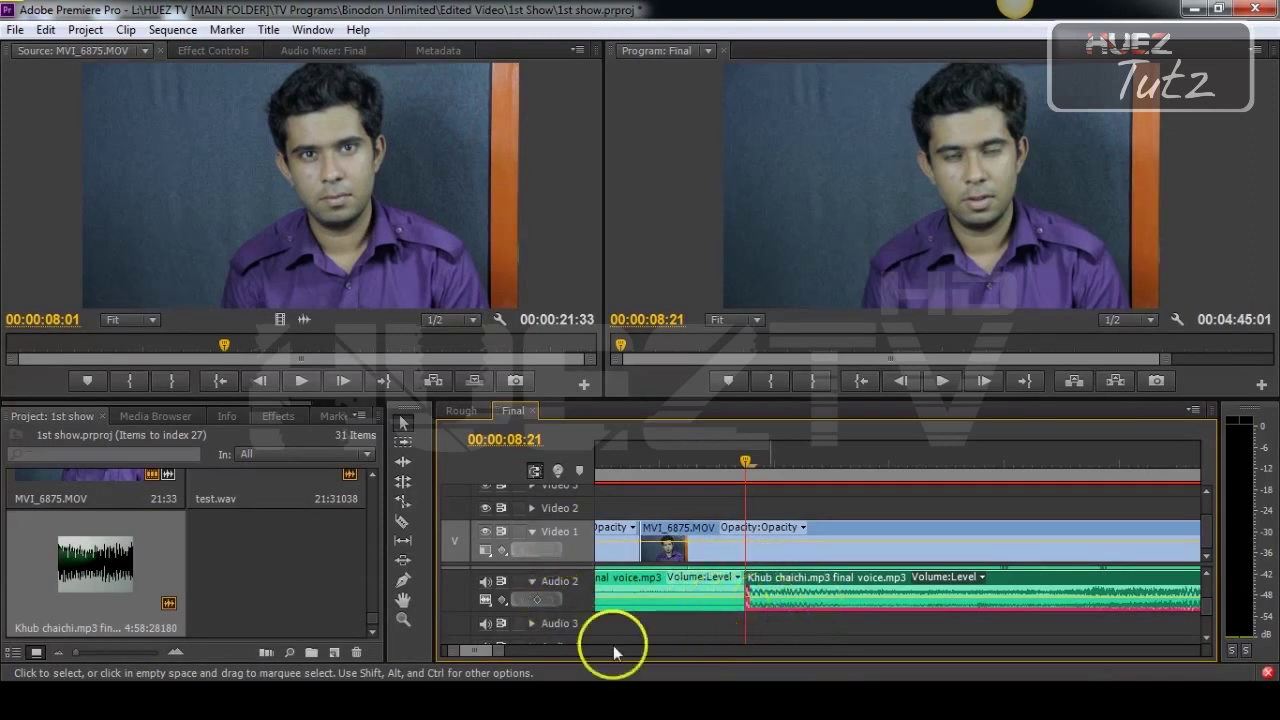
- Drop a Constant Power crossfade from Audio Transitions onto the Audio 2 voice cut
click(287, 420)
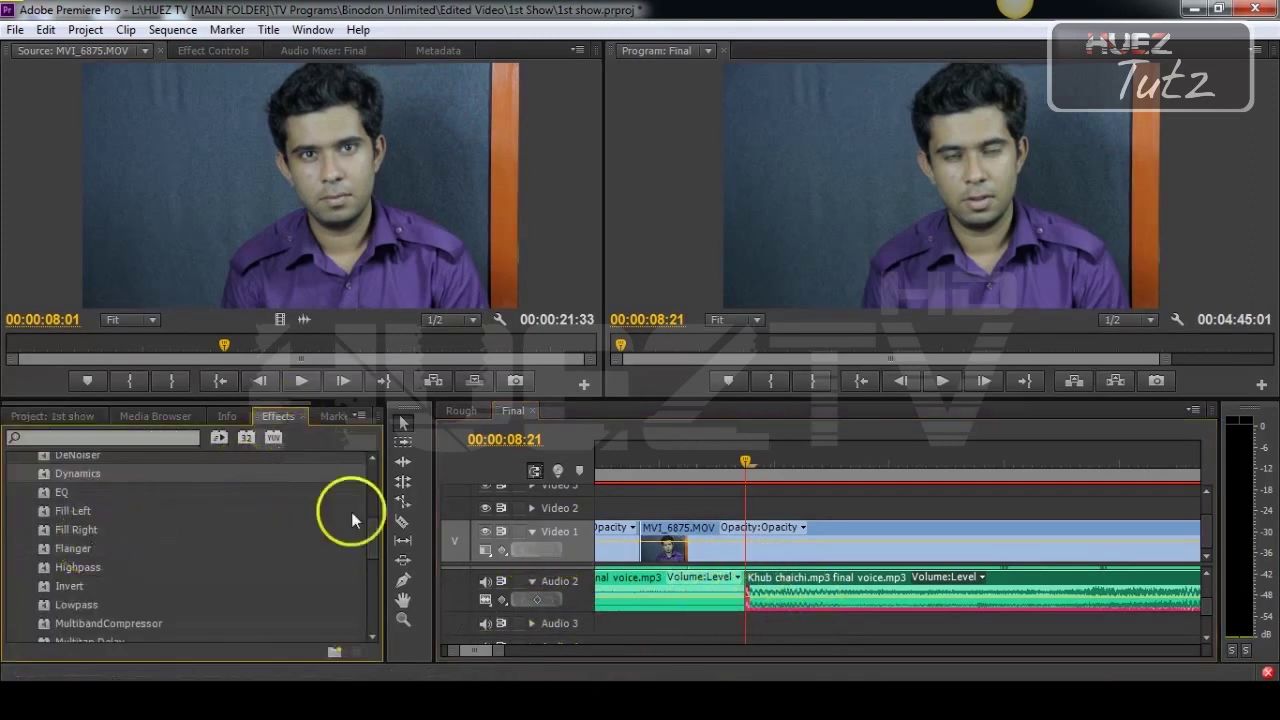
drag(377, 517, 383, 462)
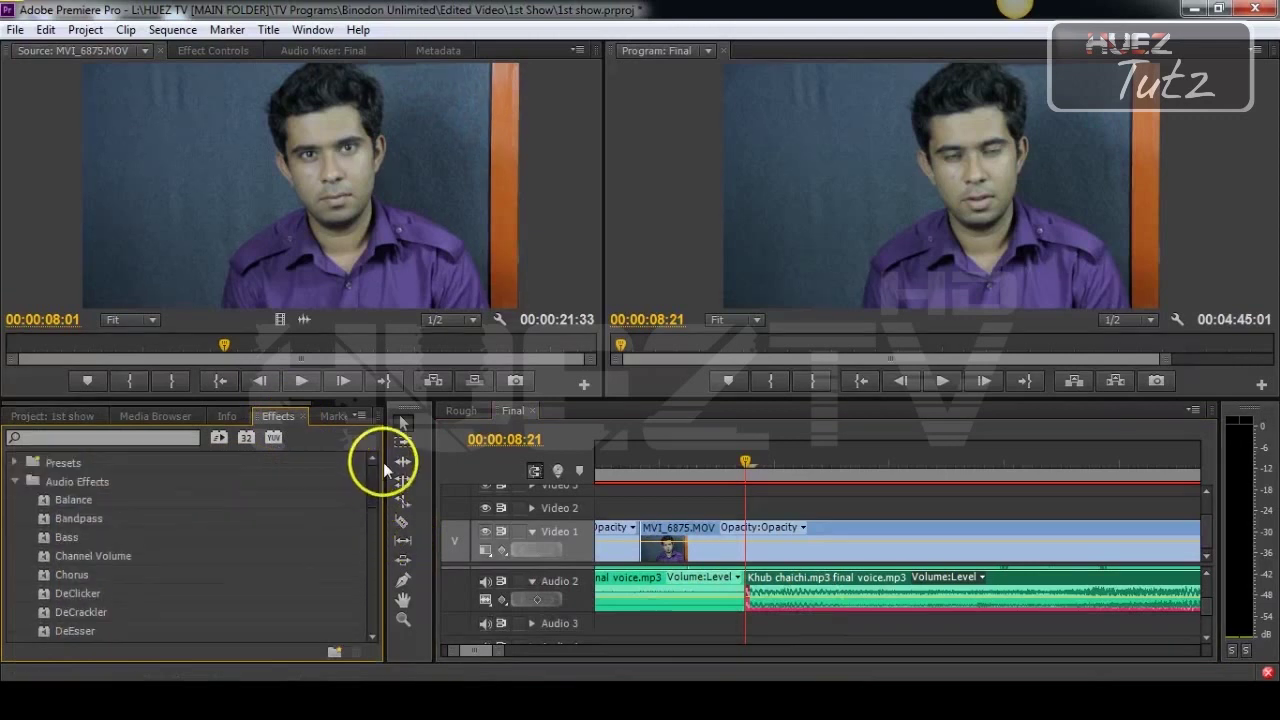
click(14, 481)
click(15, 500)
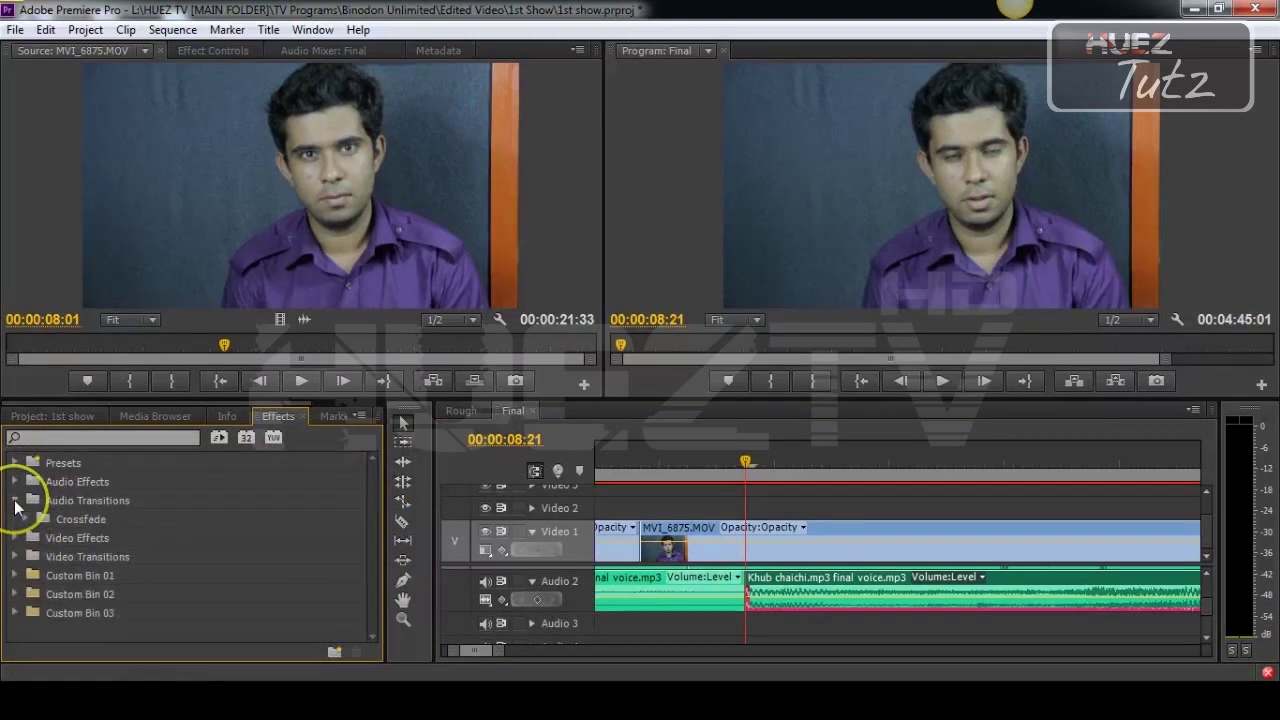
click(26, 519)
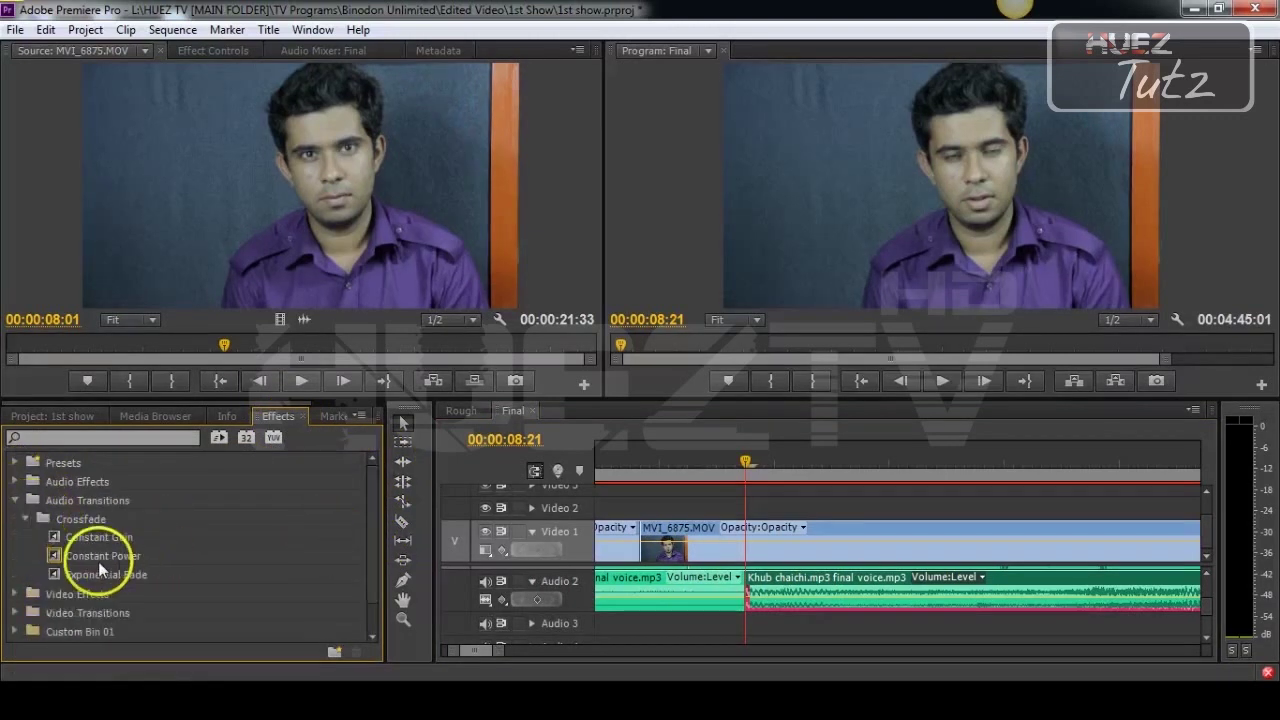
drag(98, 561, 747, 594)
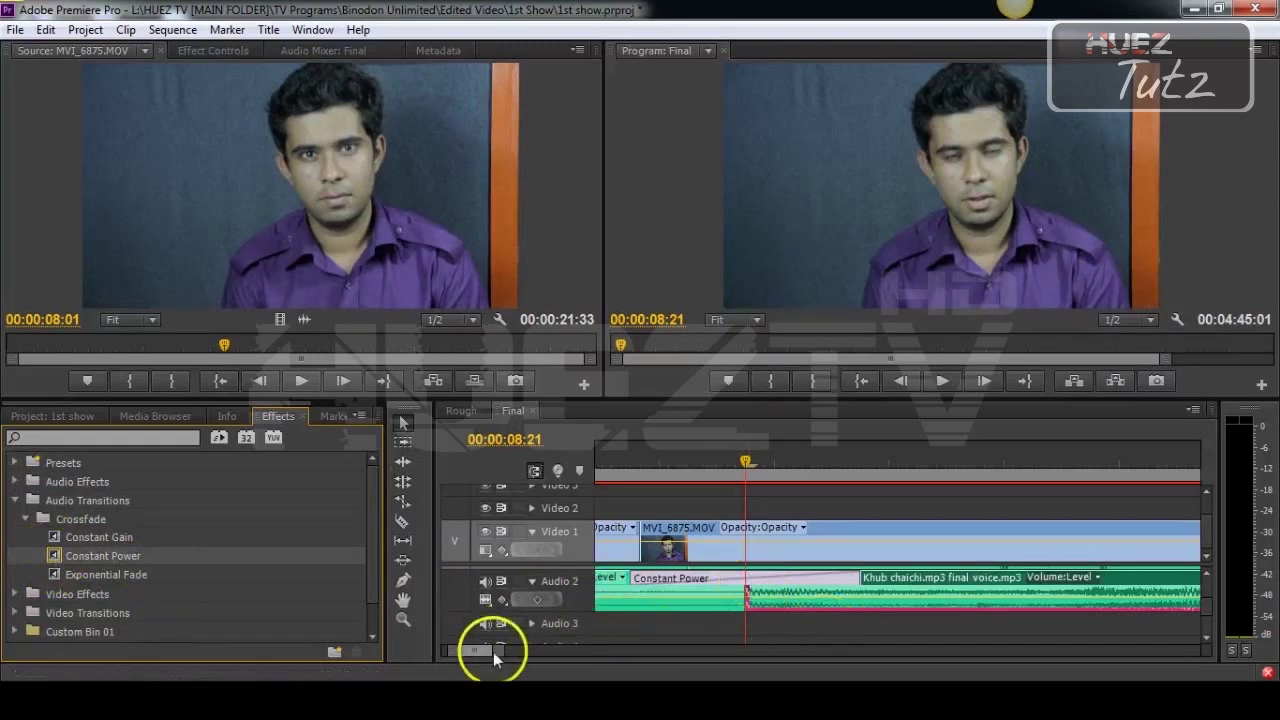
- Play across the new crossfade from 00:00:07:14, stopping at 00:00:12:21, then replay it
drag(493, 652, 540, 651)
click(821, 465)
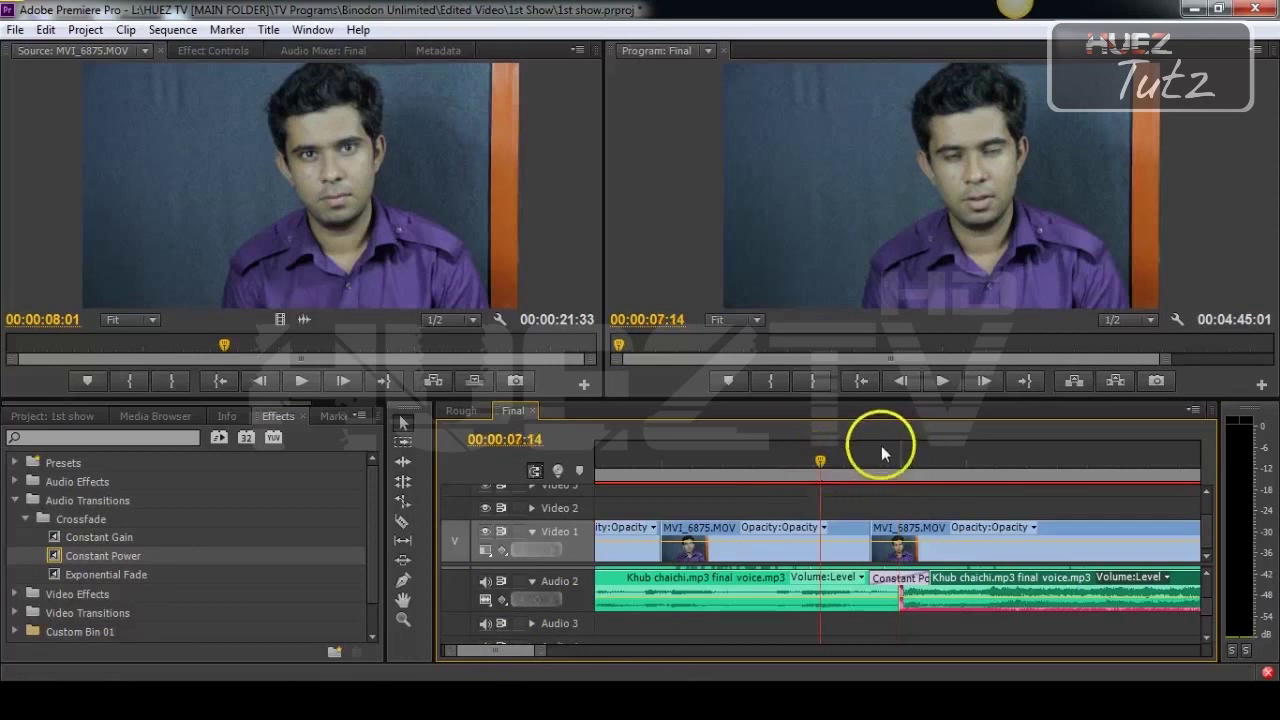
click(942, 380)
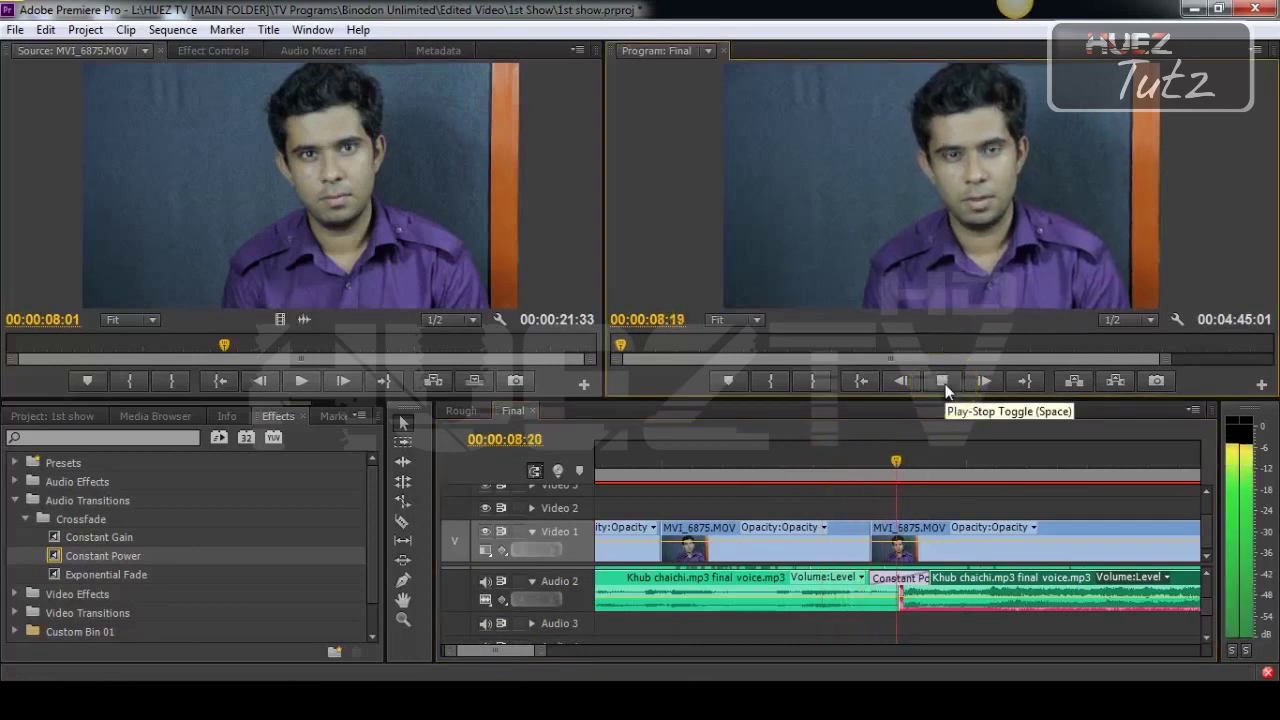
click(945, 383)
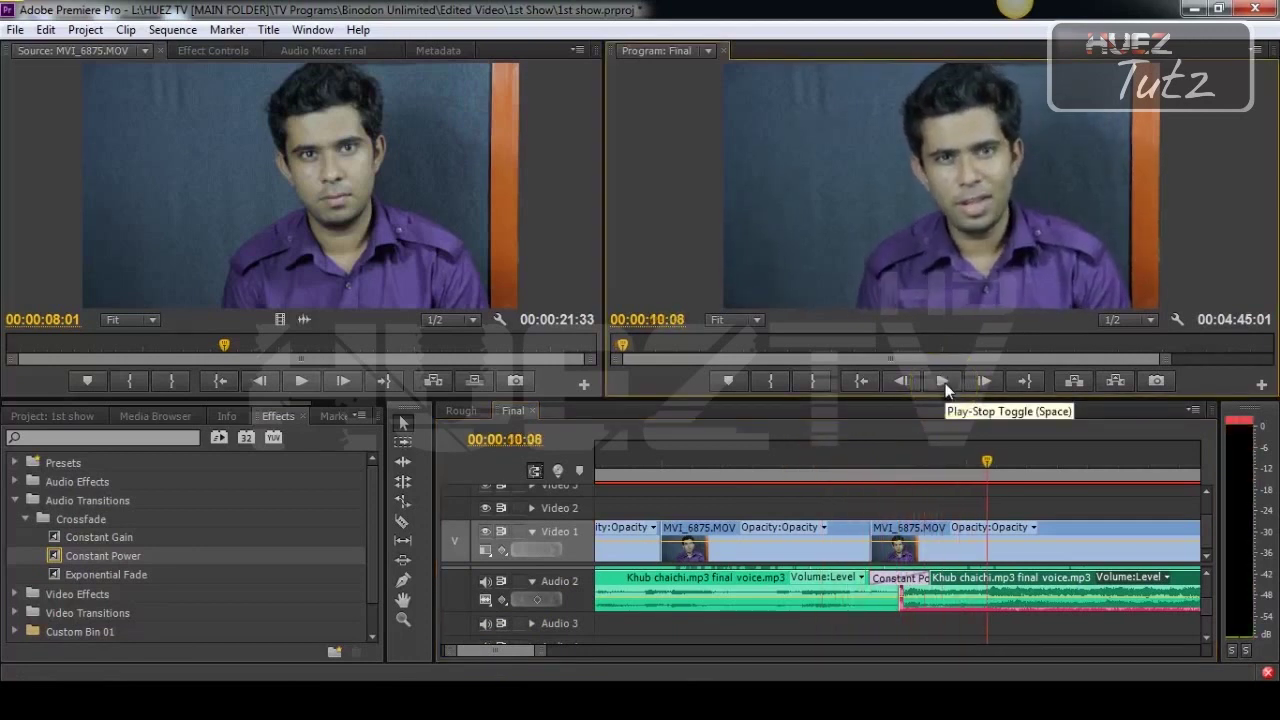
click(945, 383)
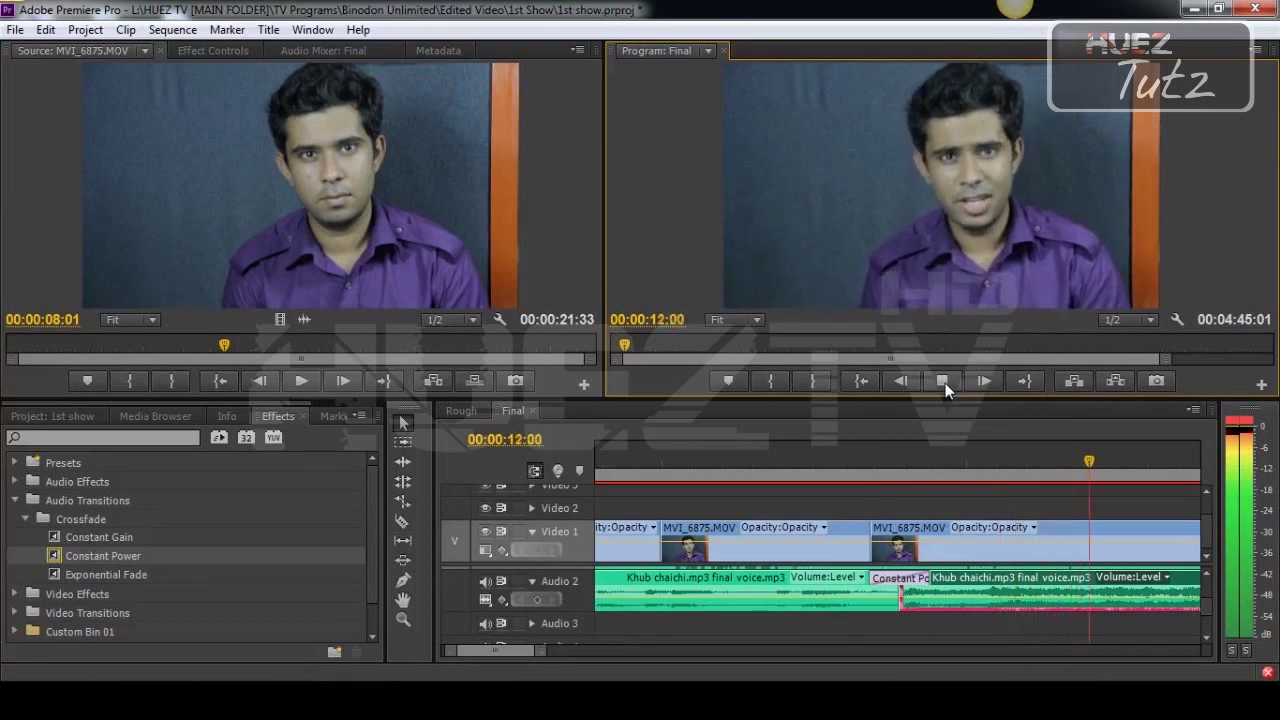
click(945, 383)
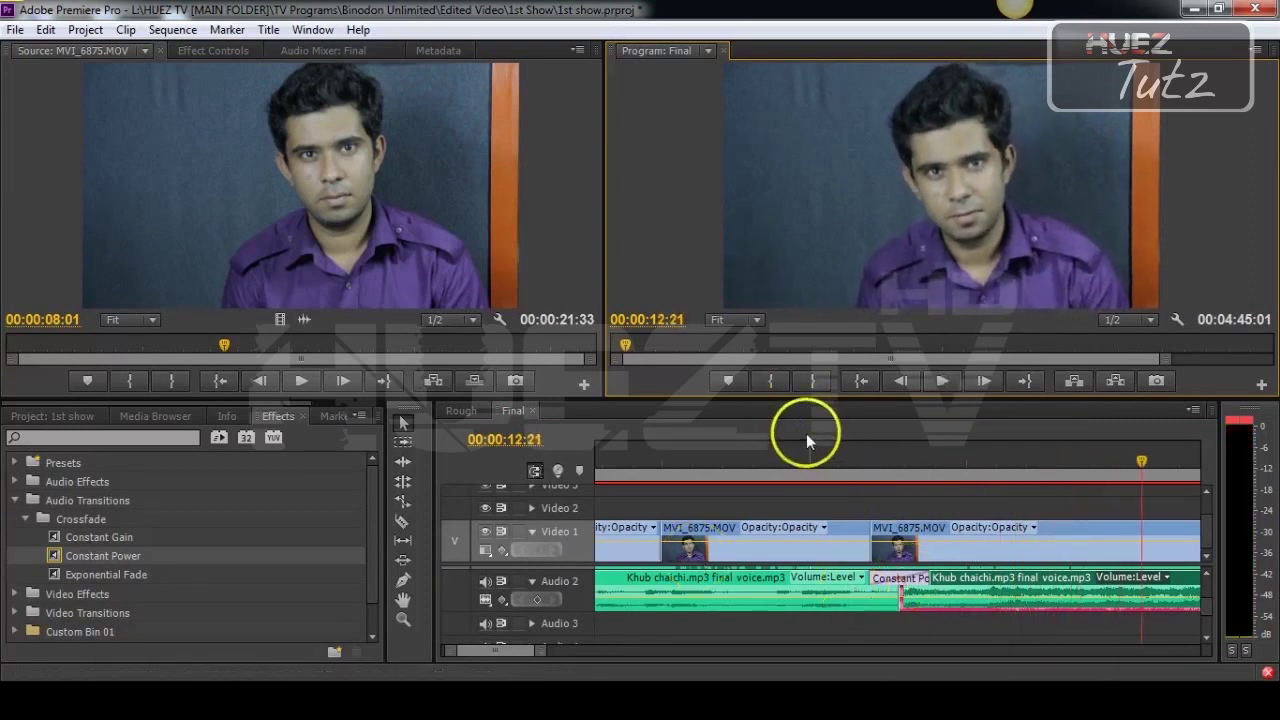
click(755, 458)
click(940, 381)
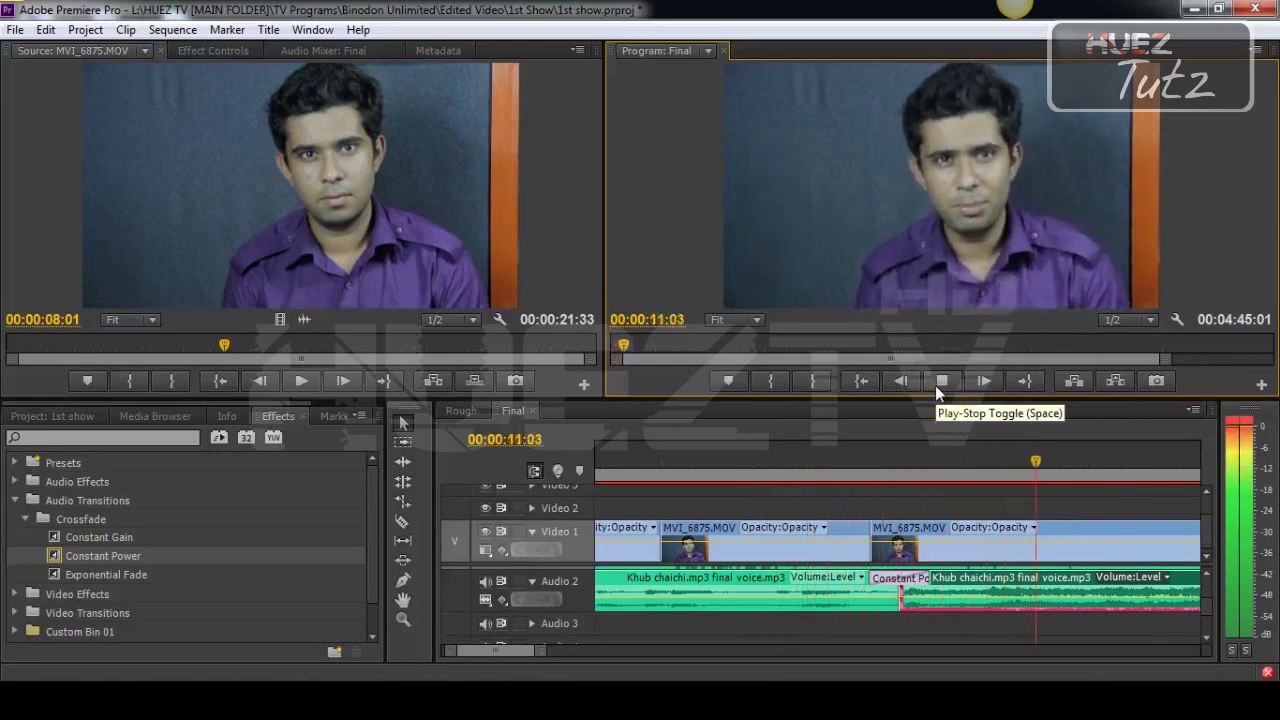
click(940, 381)
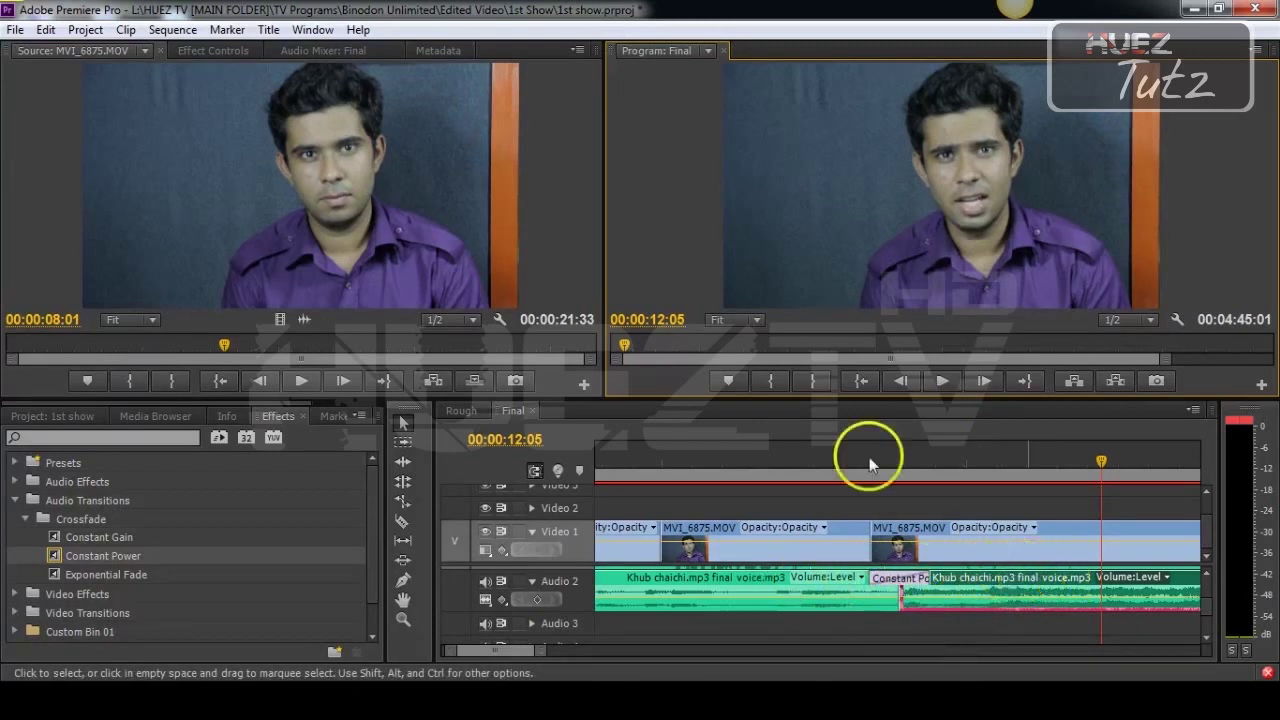
- Raise the Audio 2 voice clip's gain by 4 dB, then check and dismiss Speed/Duration unchanged
right_click(1058, 588)
click(1080, 489)
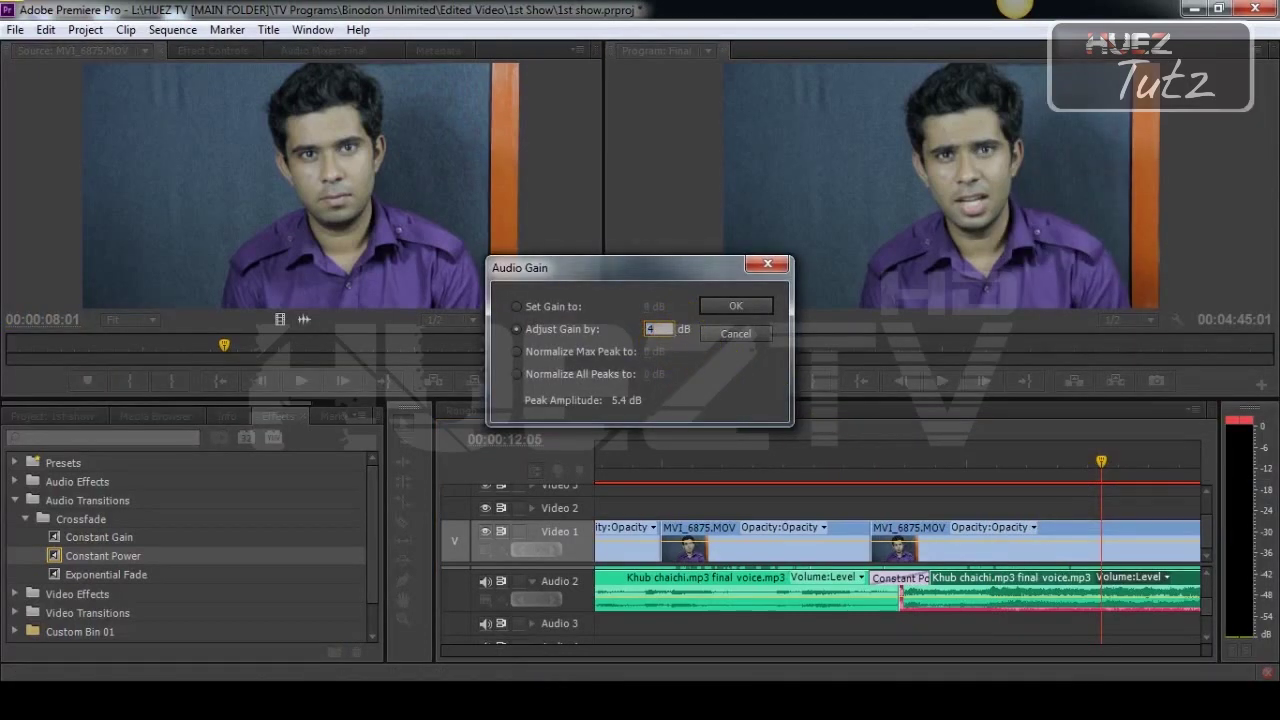
key(Return)
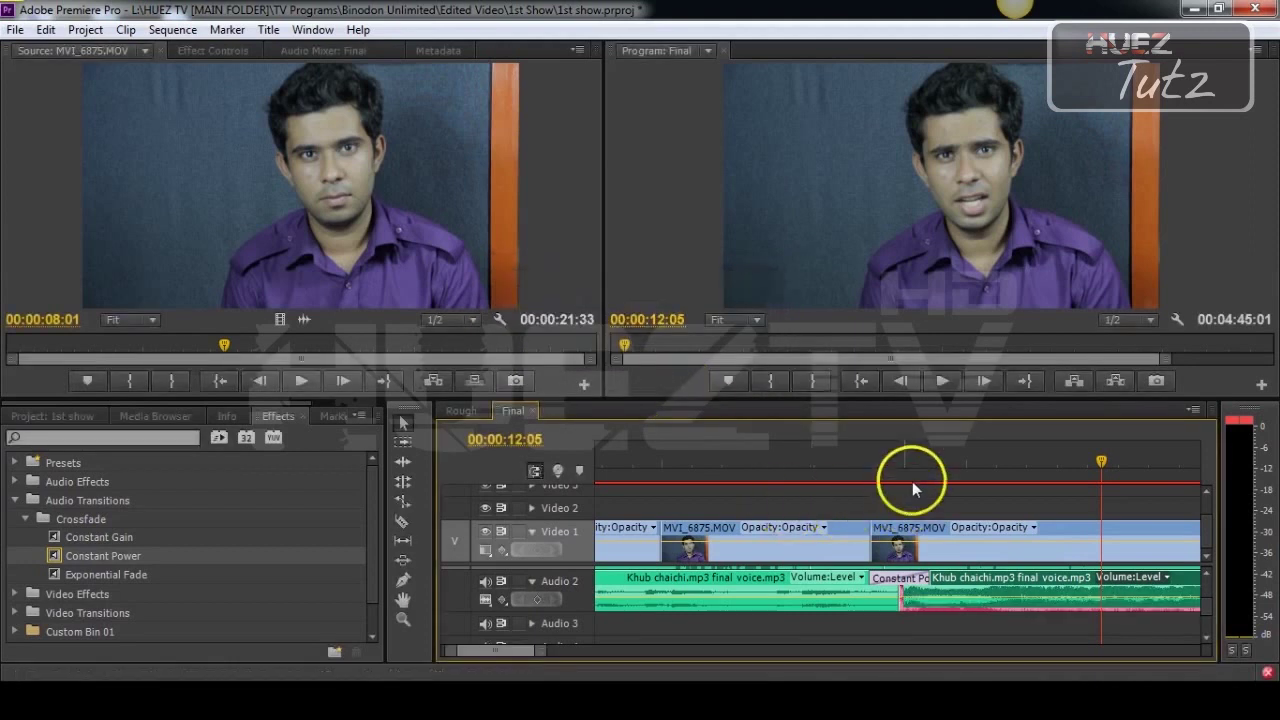
click(1112, 575)
right_click(1051, 586)
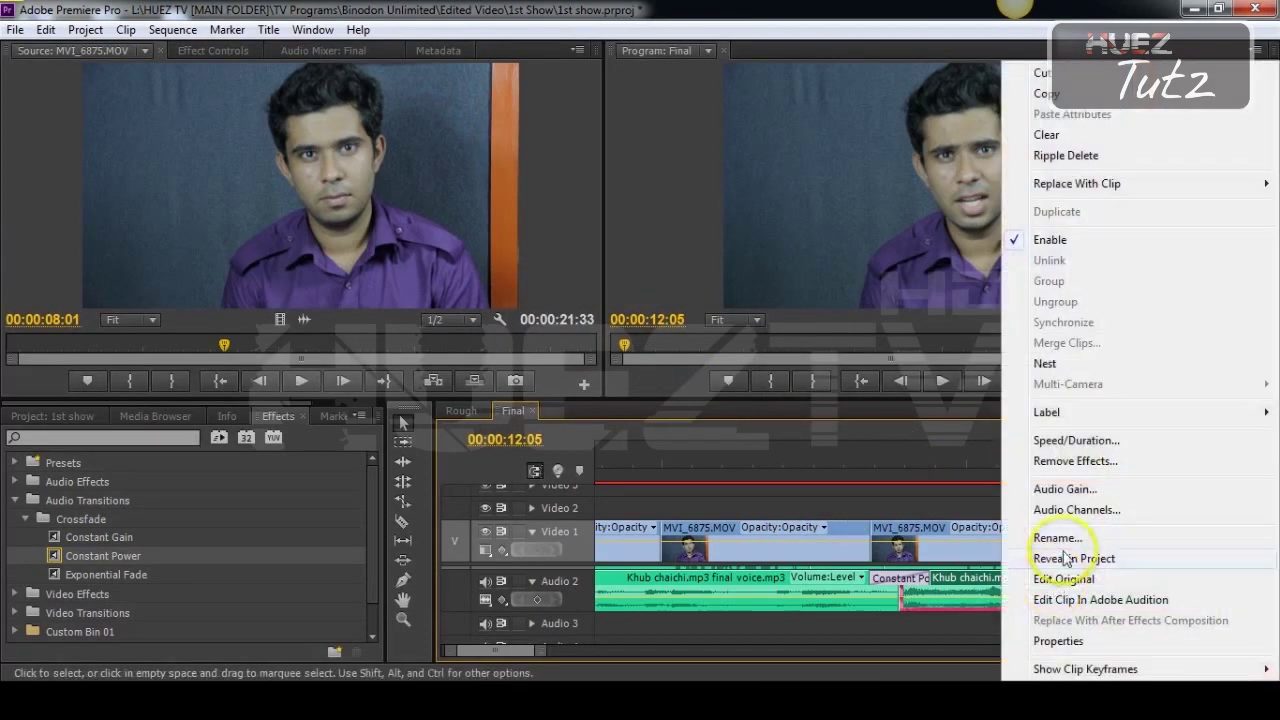
click(1092, 441)
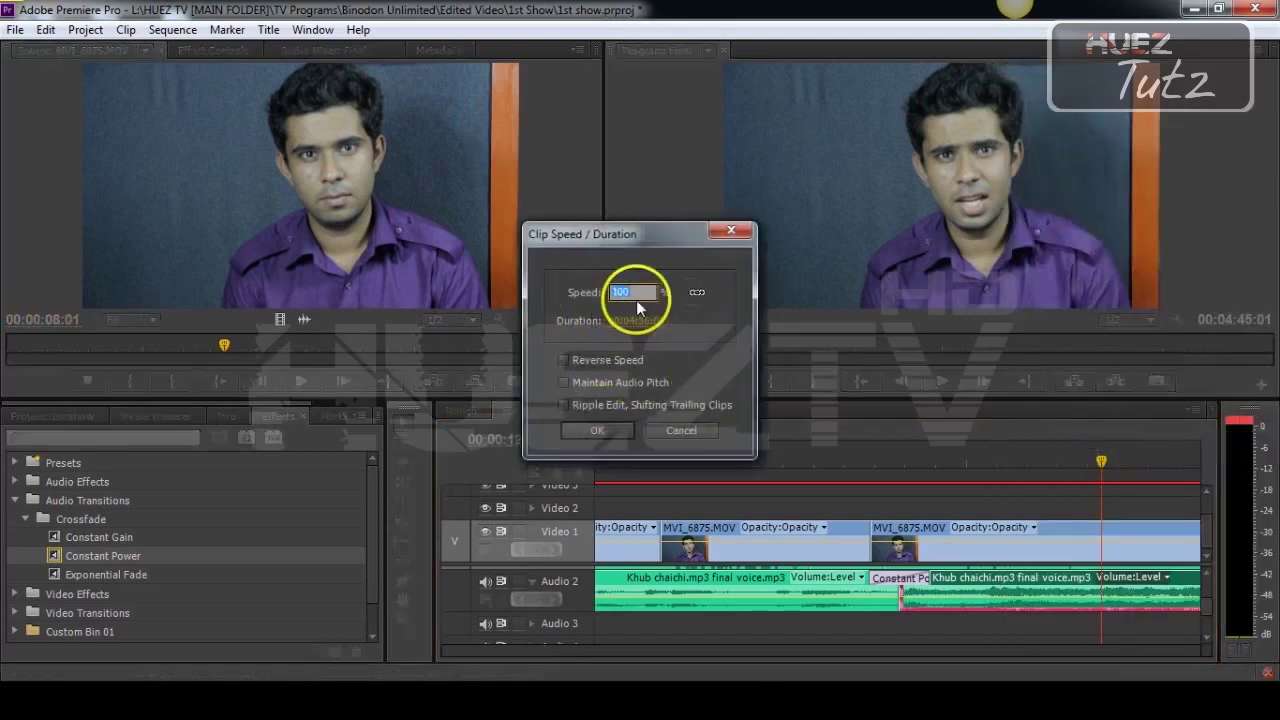
click(729, 230)
- Apply a further gain change to the voice clip and preview from 00:00:08:02 to 00:00:12:05
right_click(982, 584)
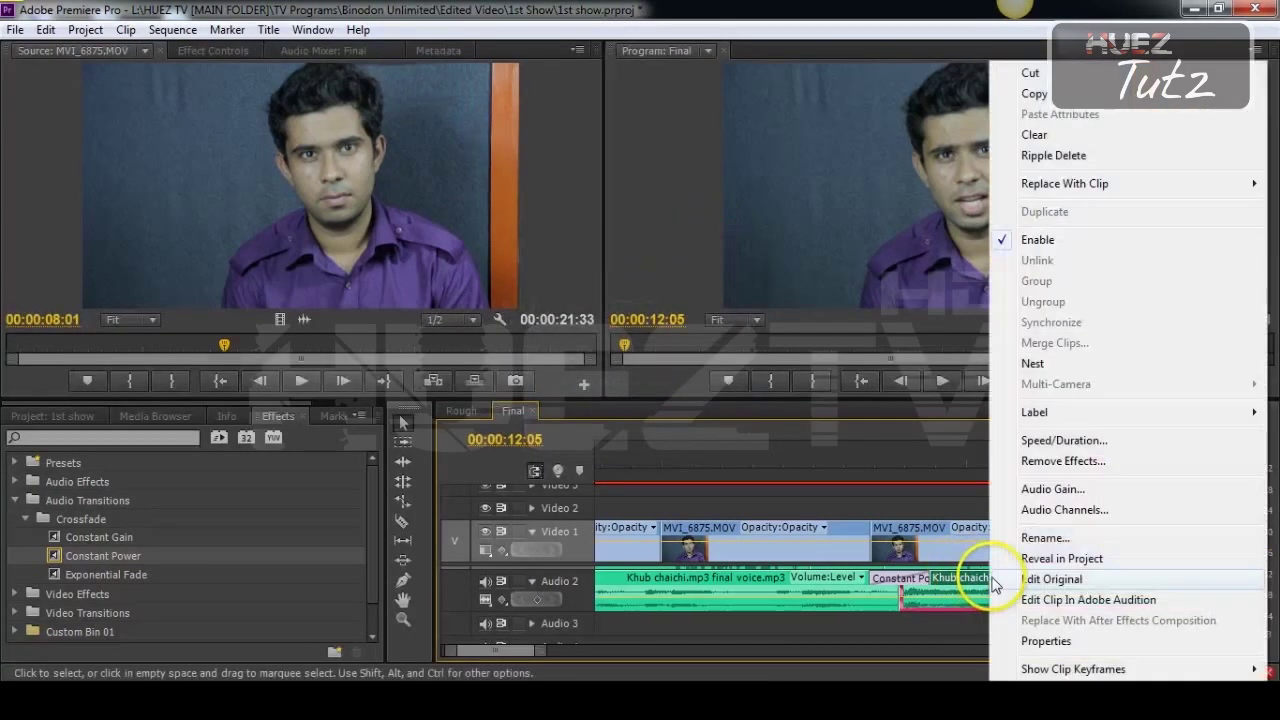
click(1050, 489)
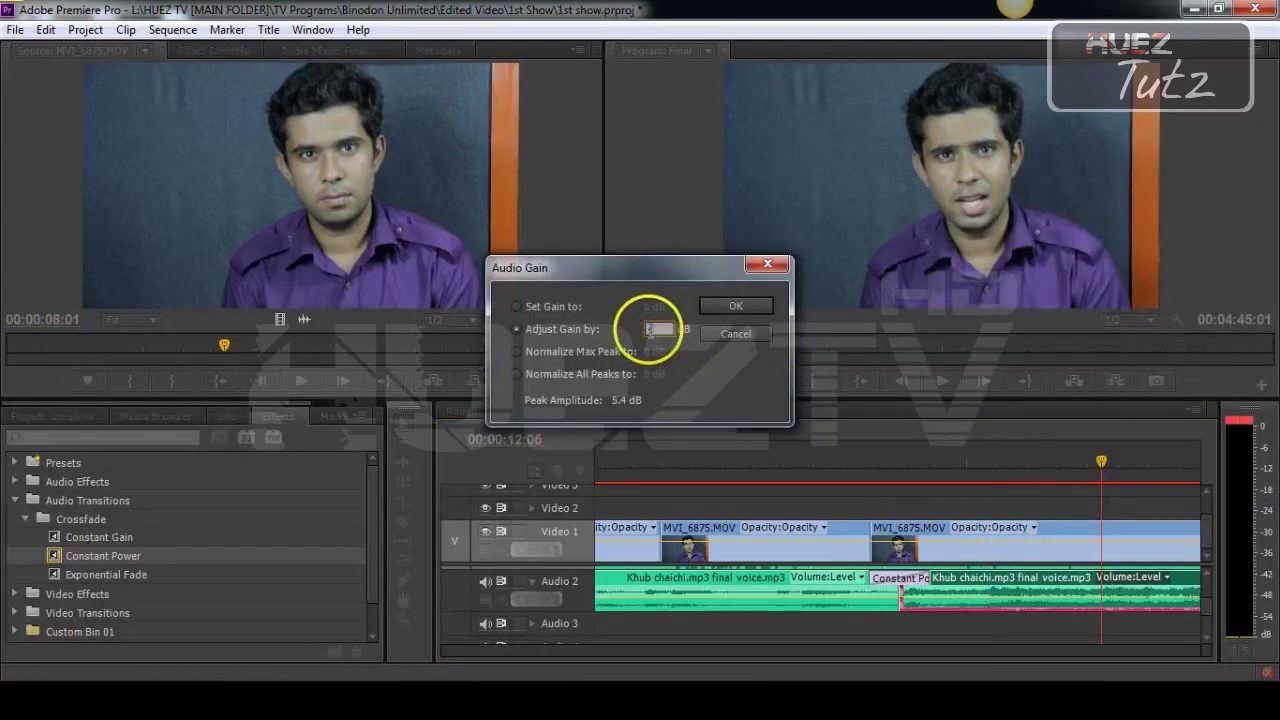
click(733, 305)
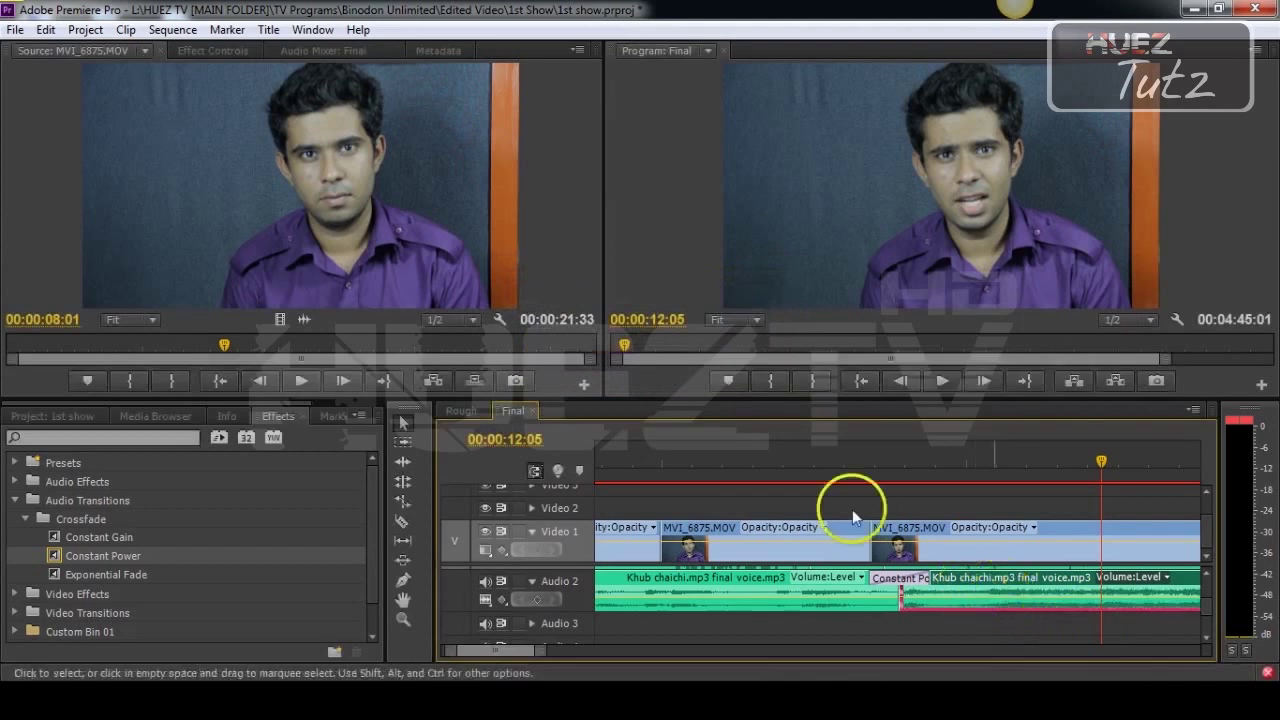
click(849, 461)
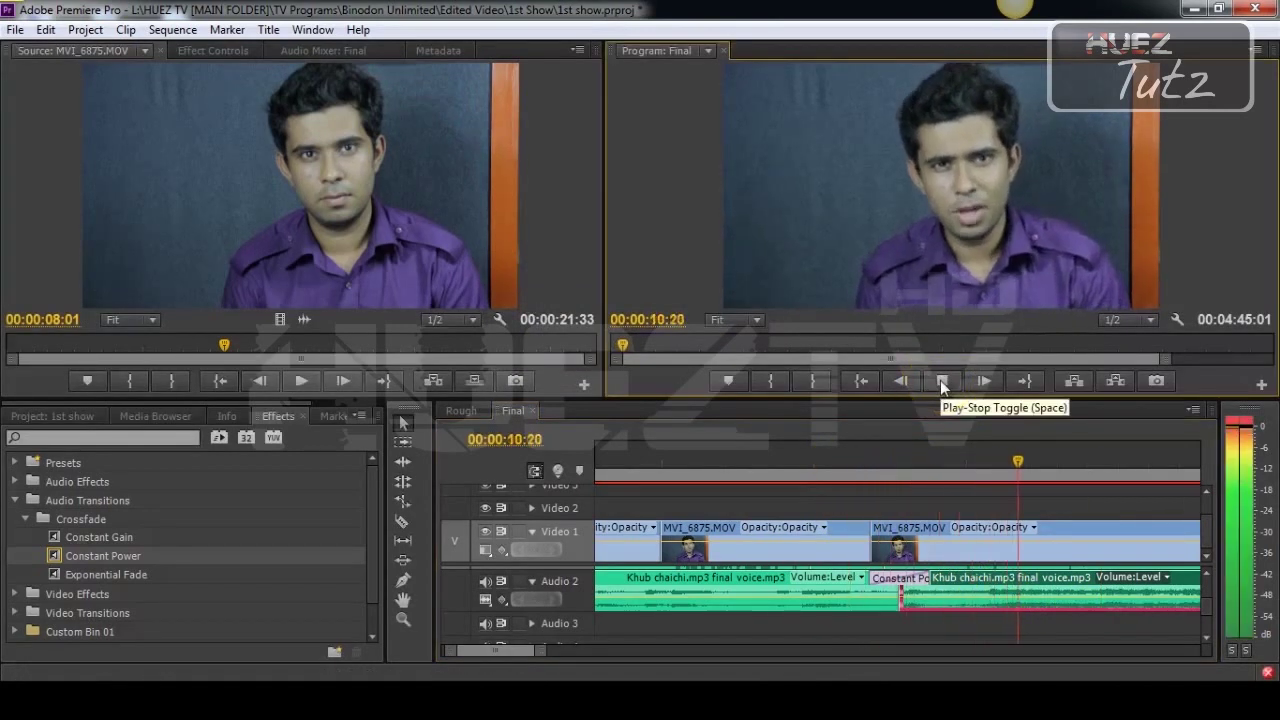
click(940, 380)
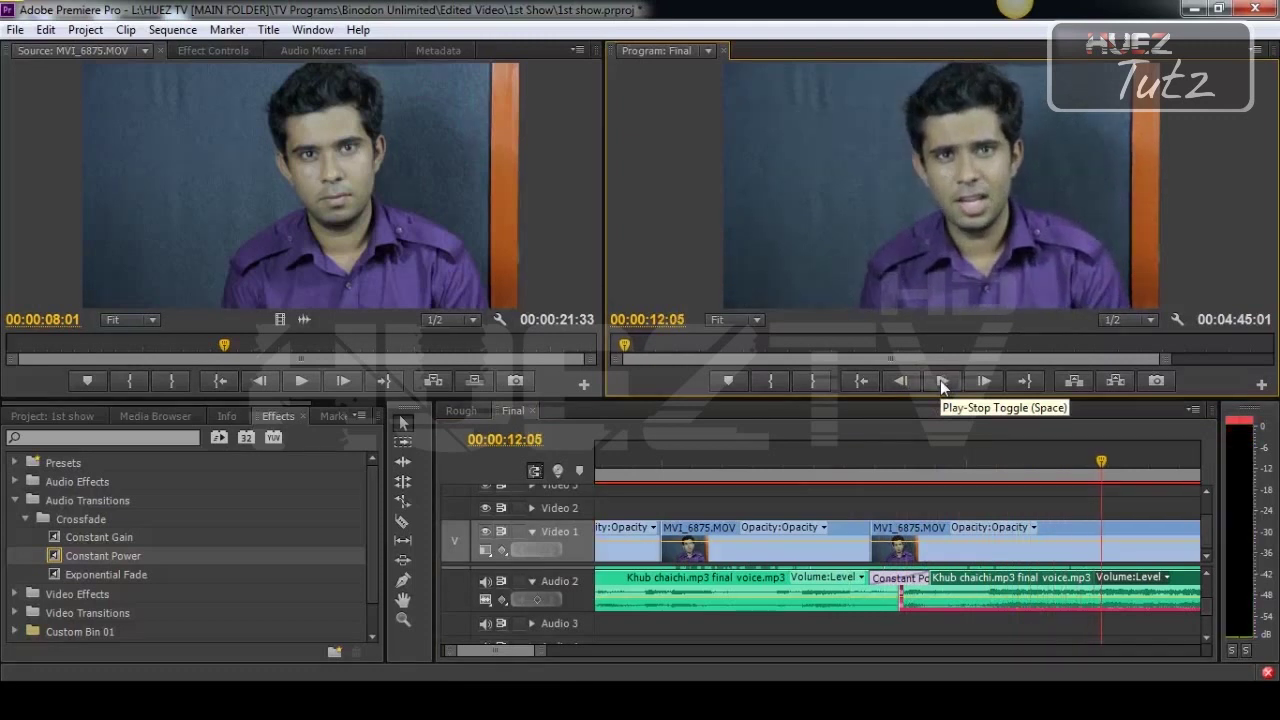
- Confirm another Audio Gain change on the voice clip and play from 00:00:07:16
right_click(988, 577)
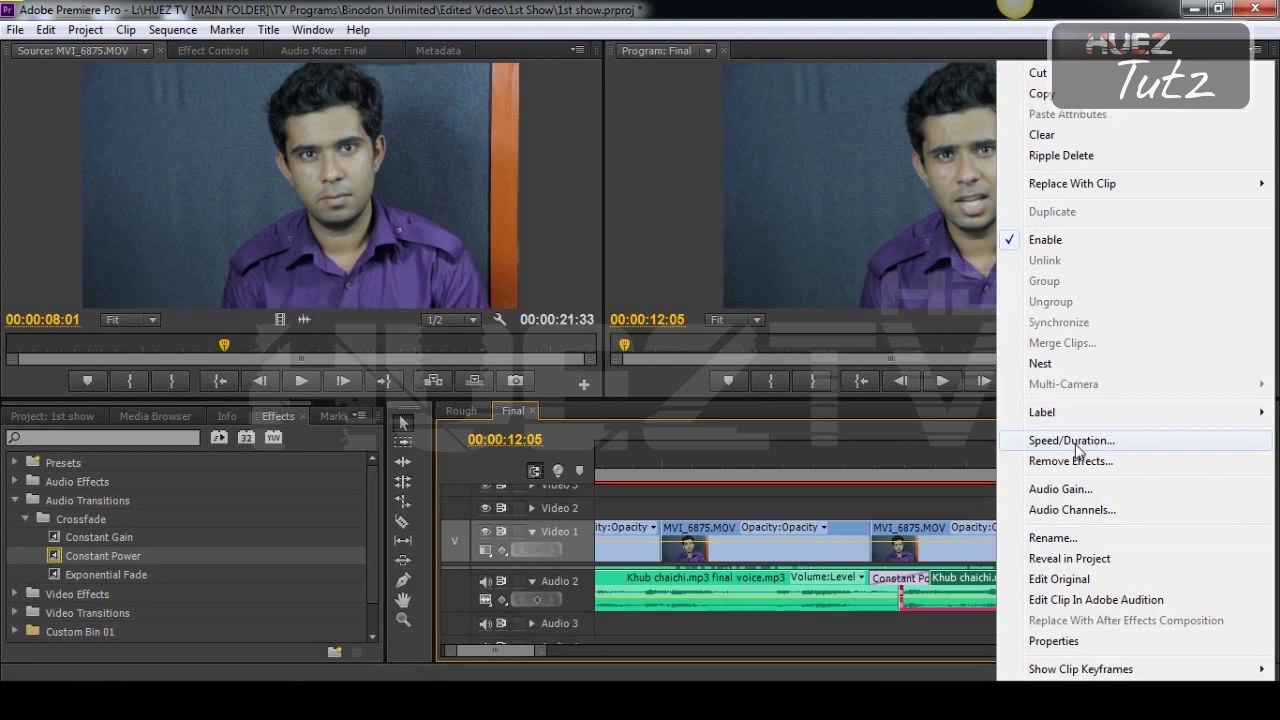
click(1070, 489)
text(-2)
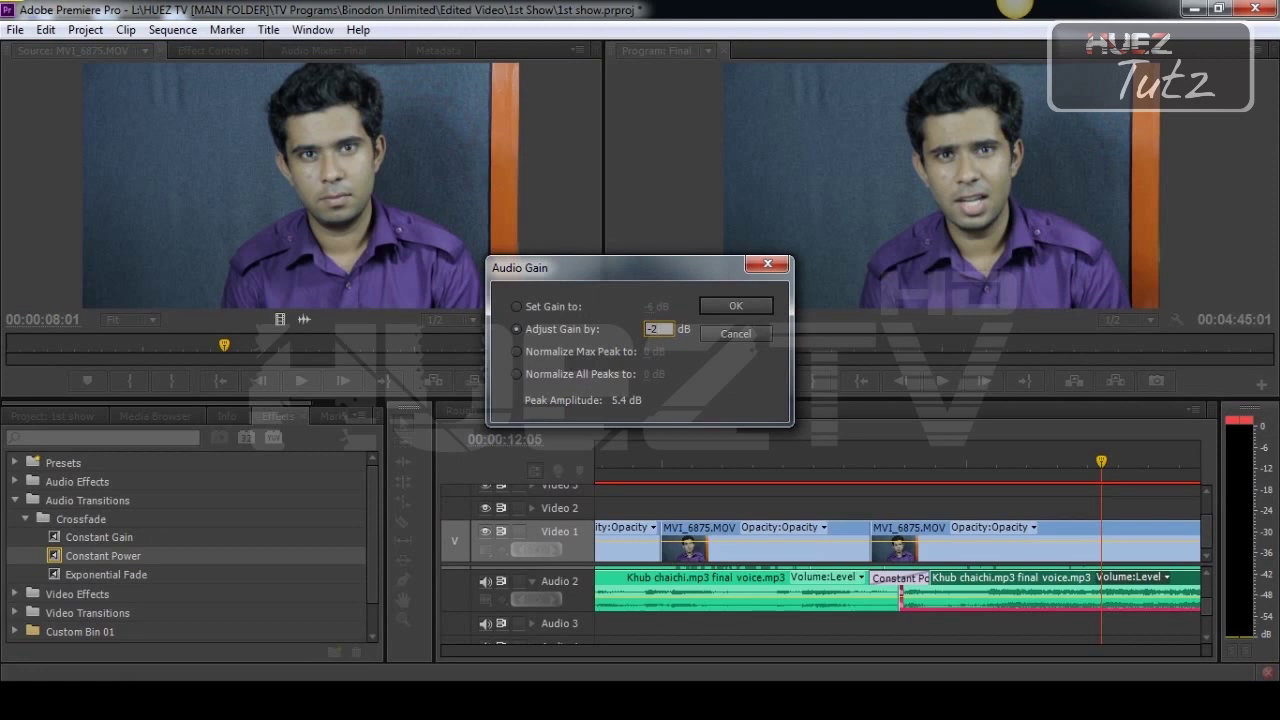
key(Return)
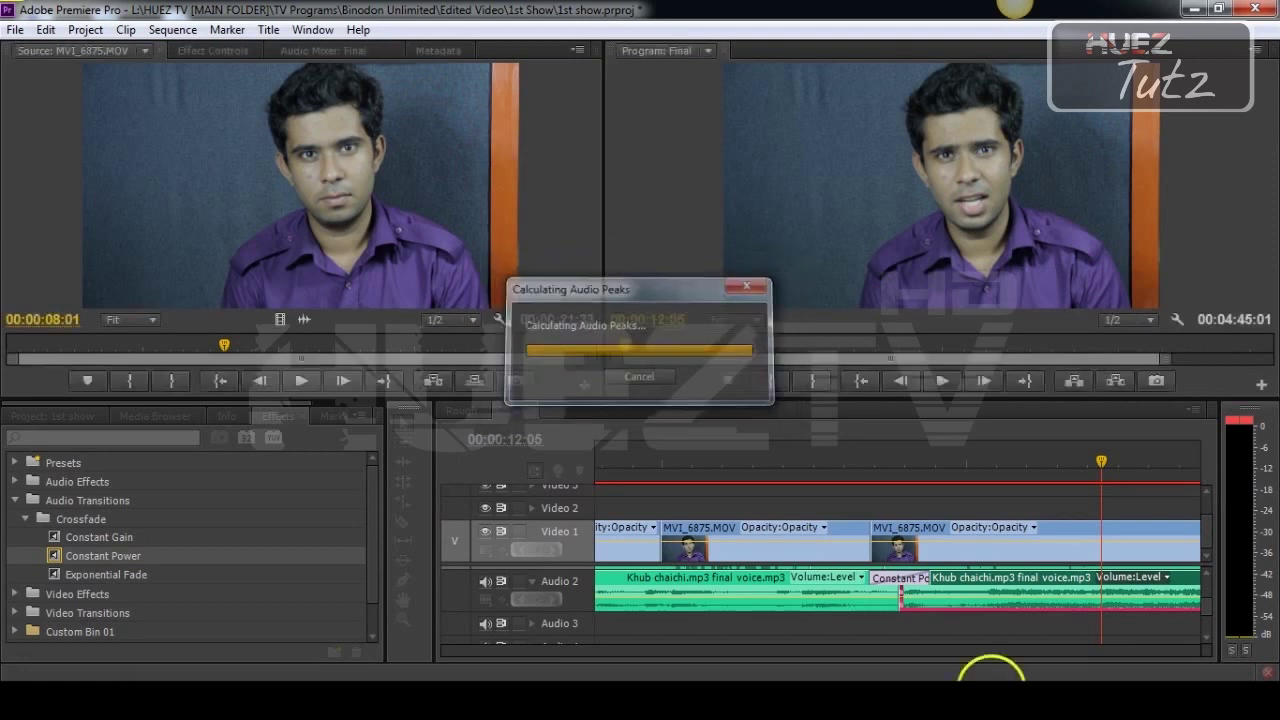
click(826, 460)
click(940, 380)
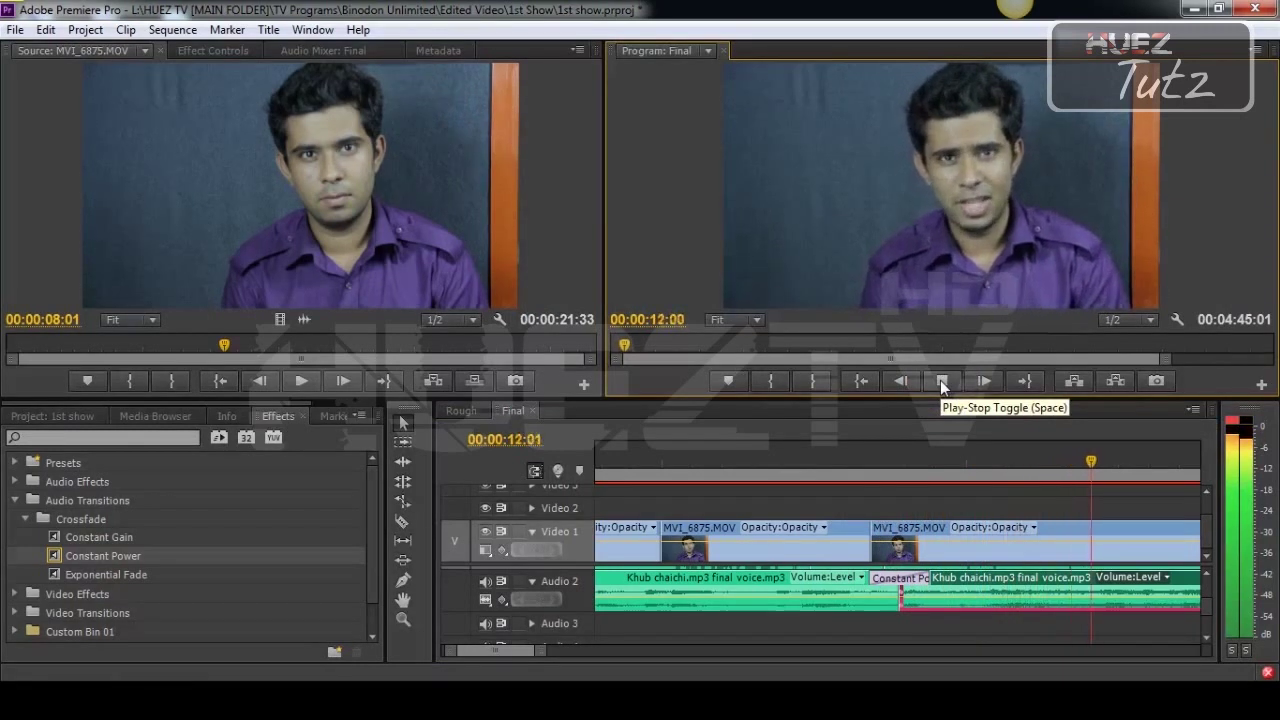
- Stop the crossfade preview at 00:00:12:23
click(940, 380)
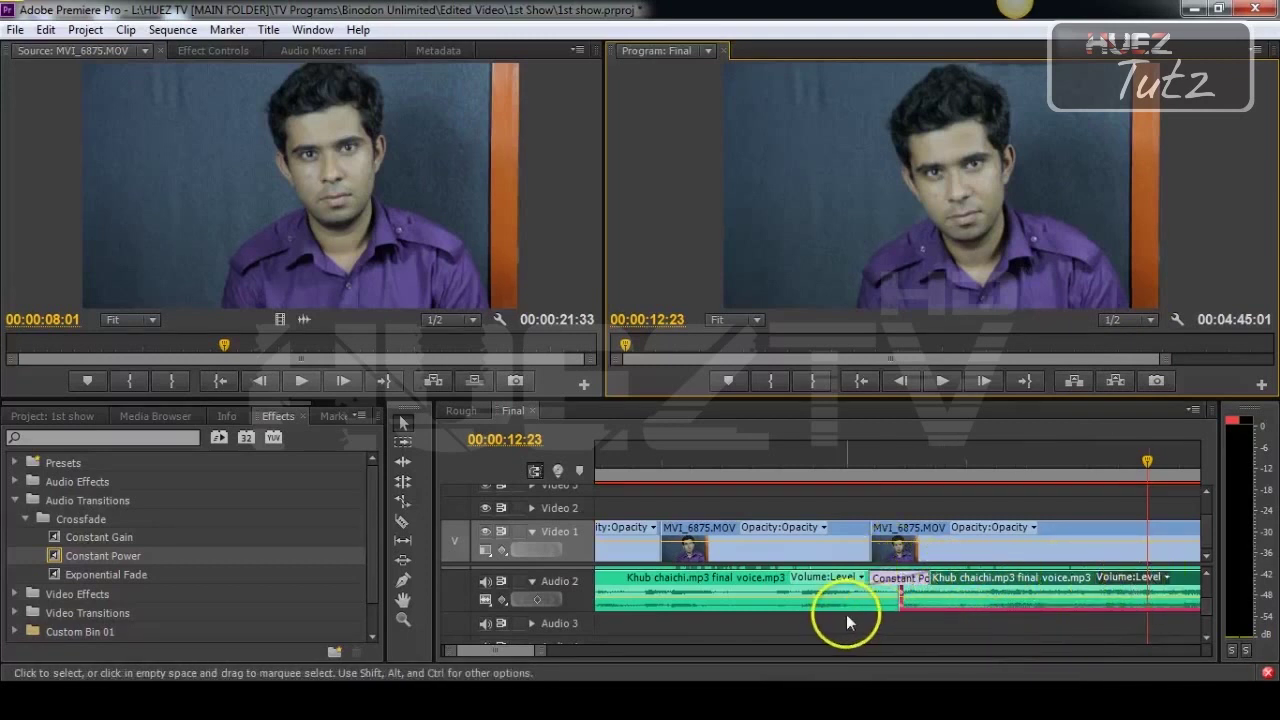
- Swap the Audio 2 cut's Constant Power crossfade for Constant Gain and preview it to 00:00:09:20
click(906, 585)
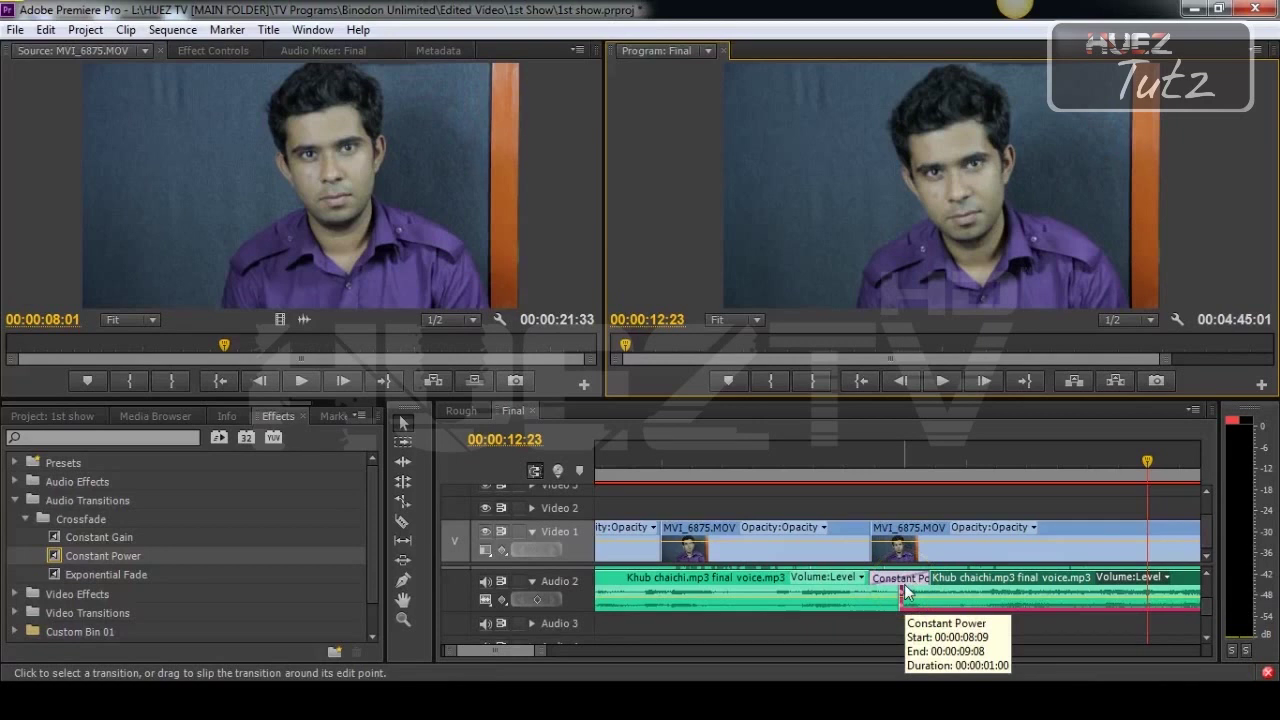
click(908, 586)
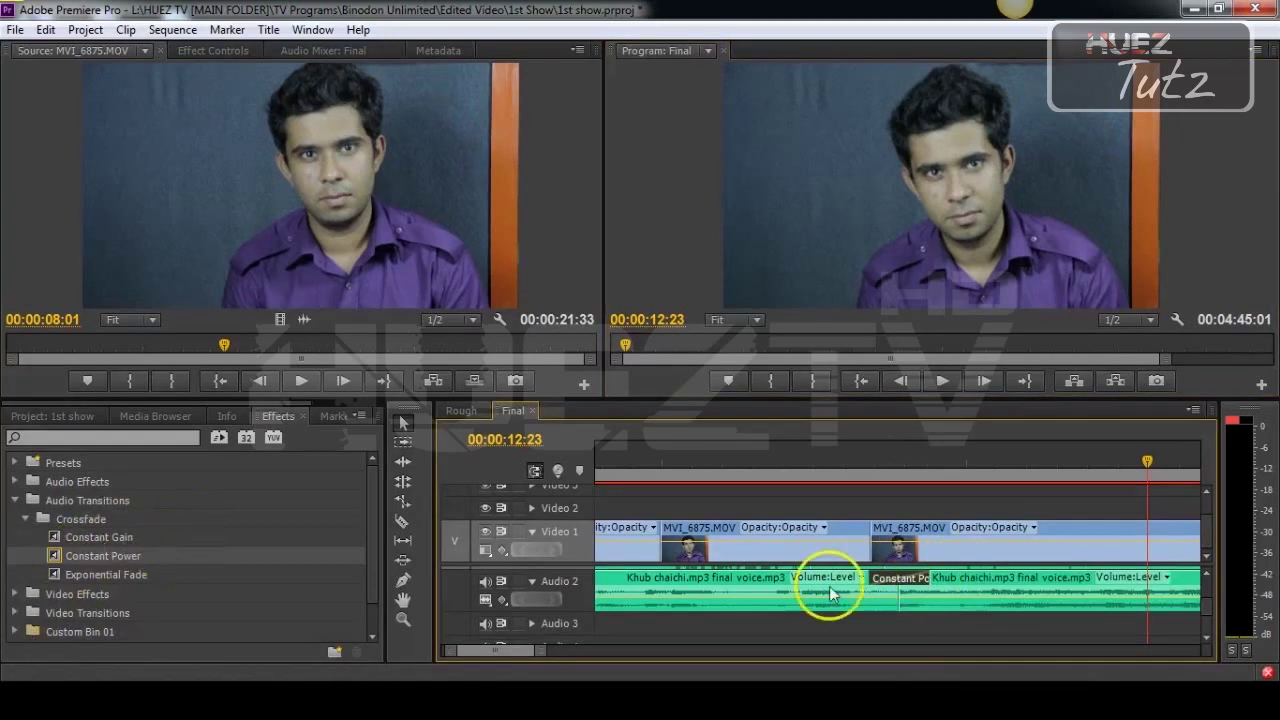
click(900, 580)
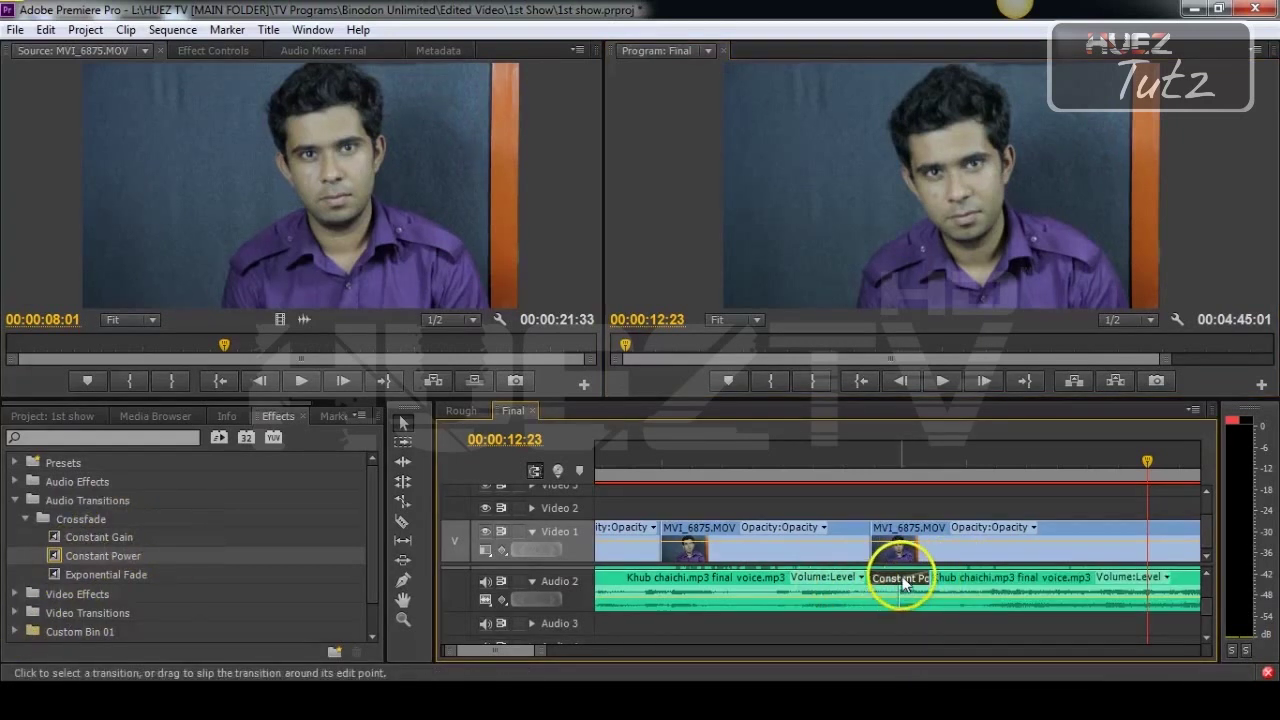
key(Delete)
drag(90, 537, 901, 585)
click(858, 463)
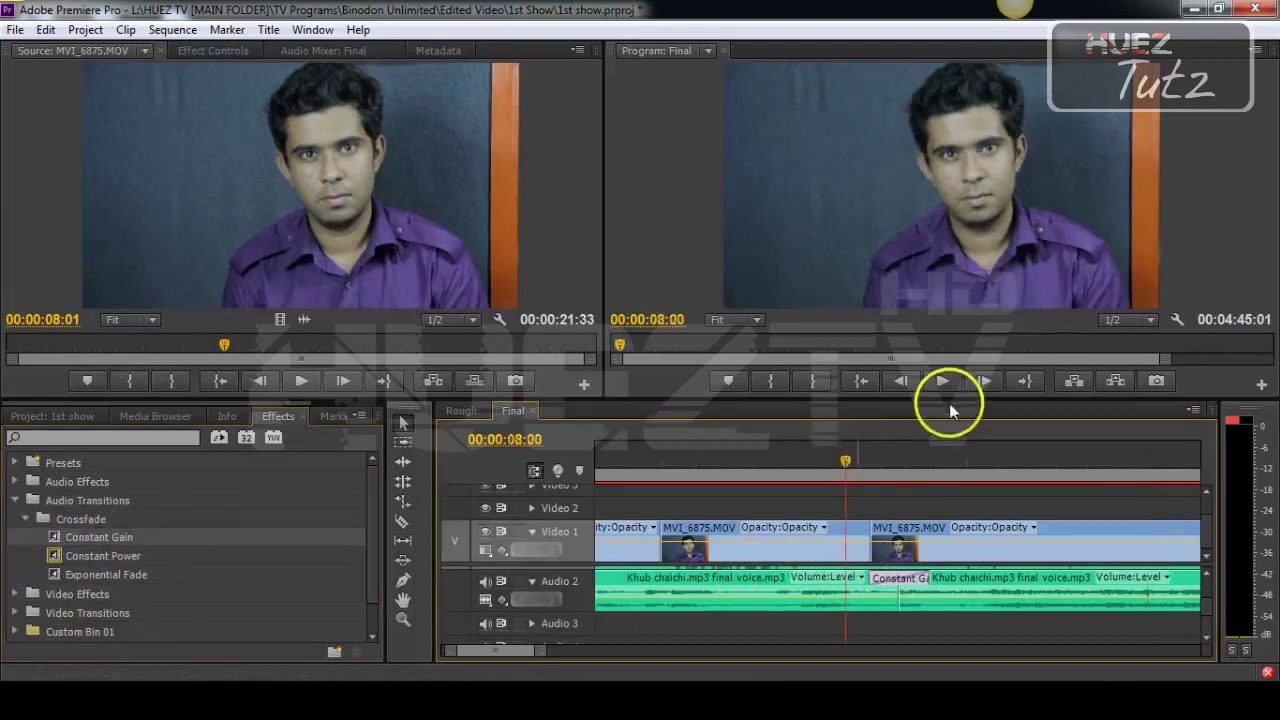
click(942, 381)
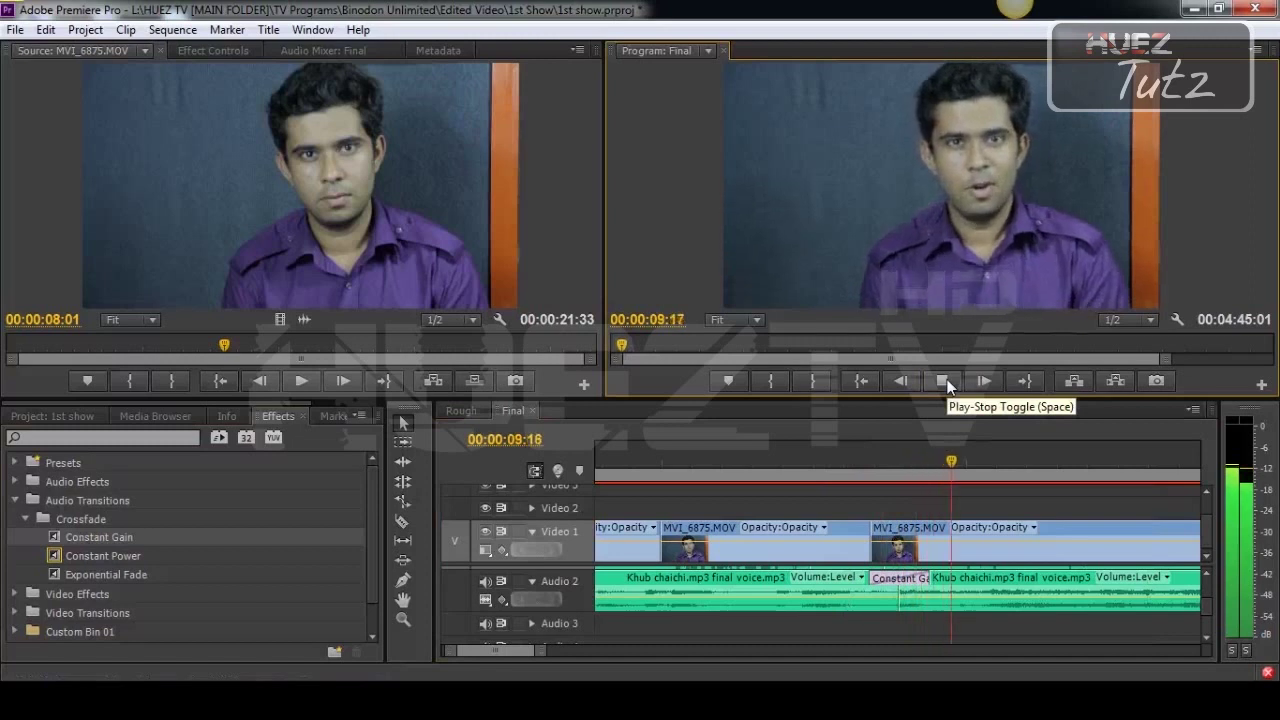
click(942, 381)
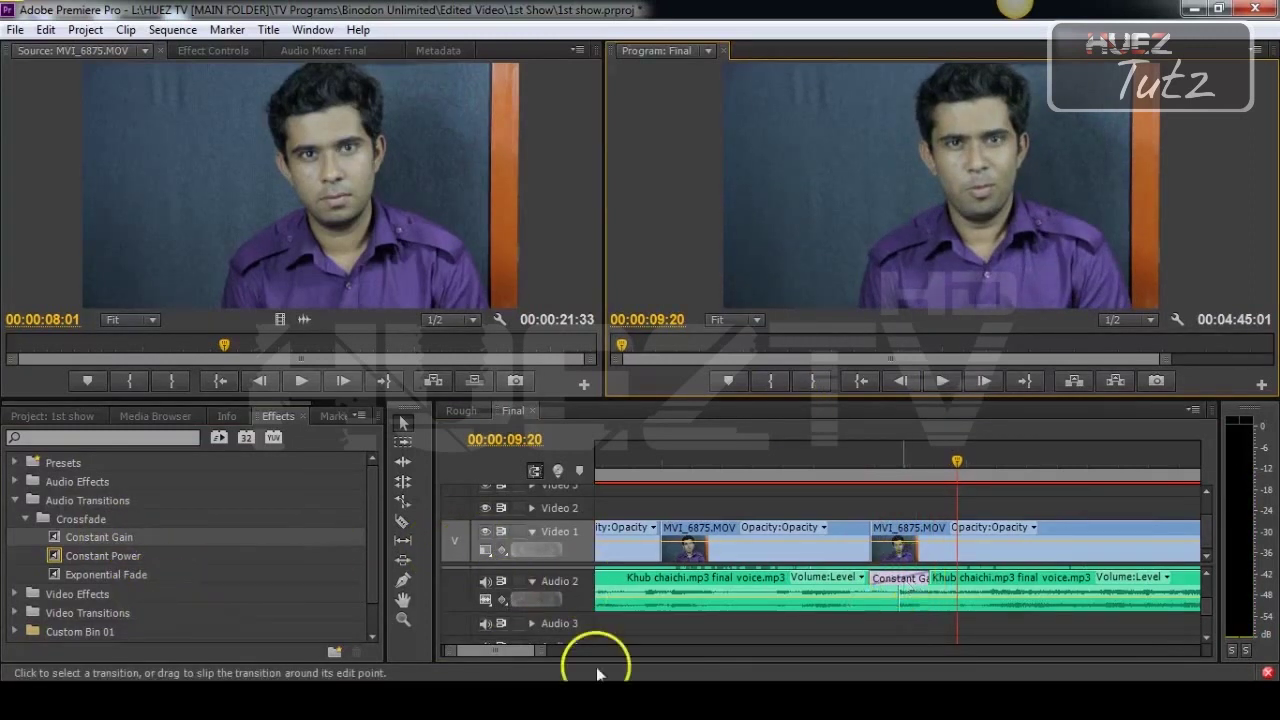
drag(434, 651, 414, 651)
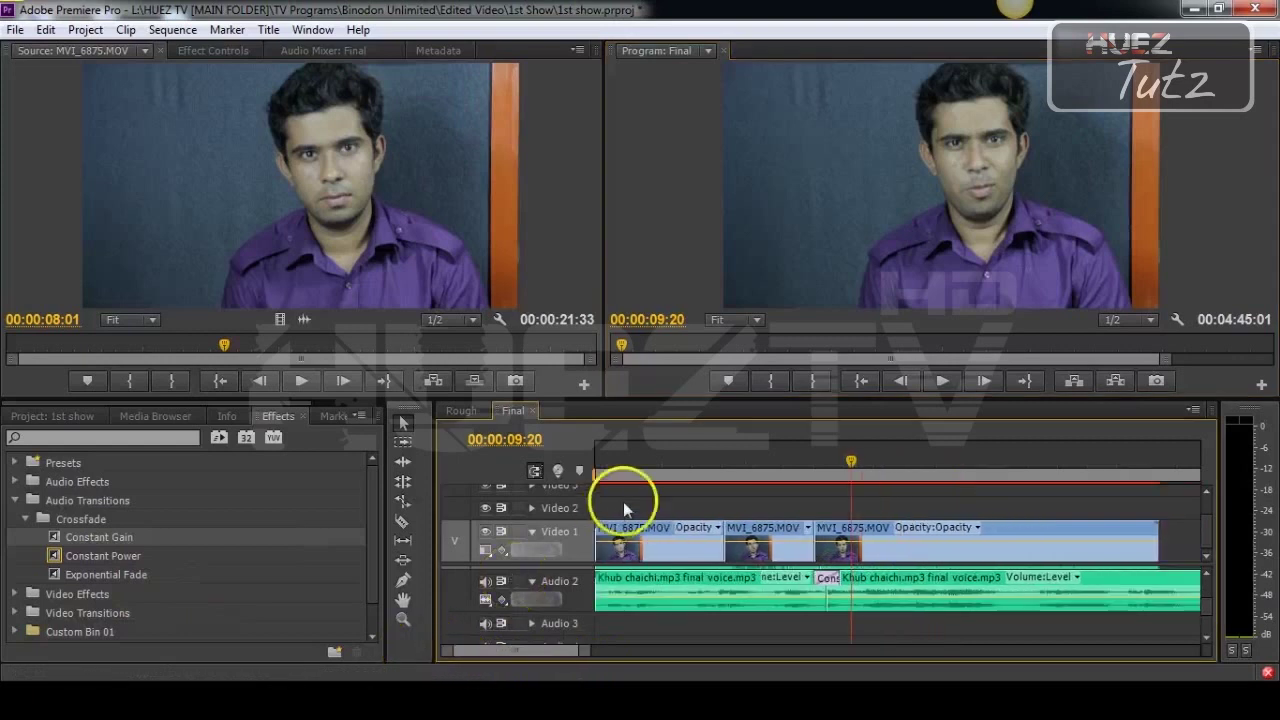
- Put a Constant Power fade-in on the Audio 2 voice clip's start and play from the beginning
key(Home)
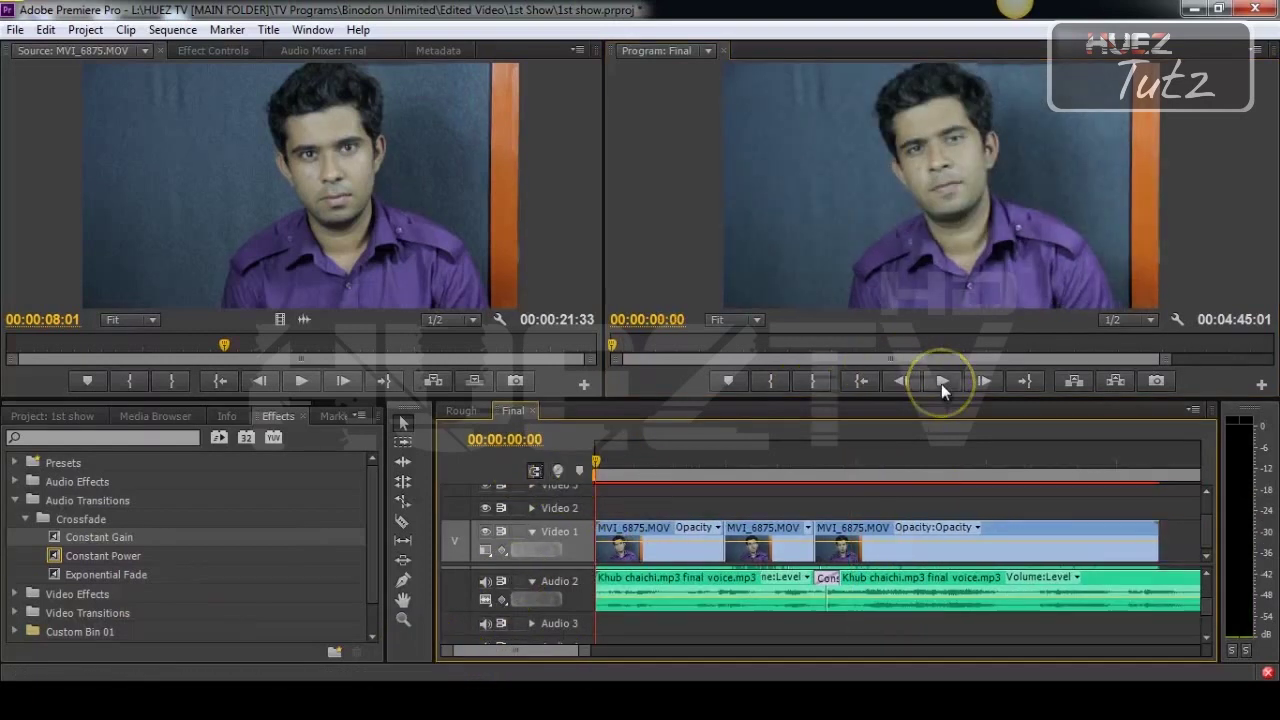
click(941, 384)
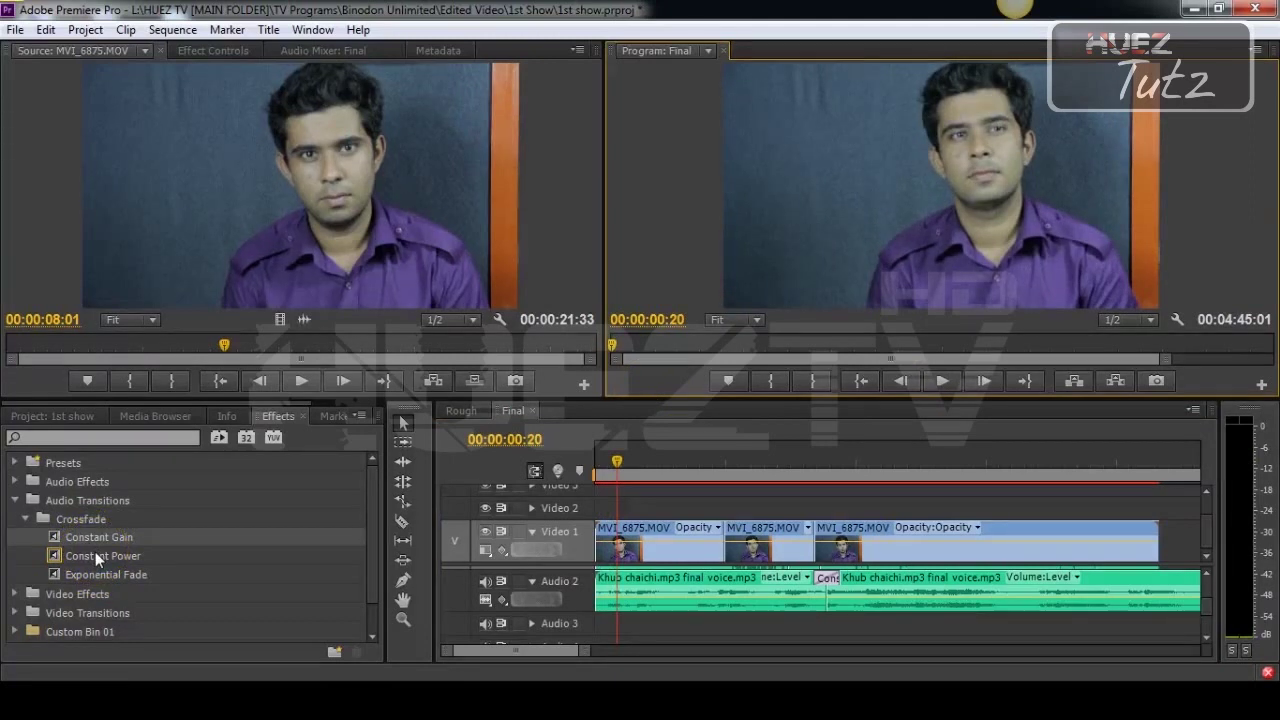
drag(95, 551, 600, 590)
drag(617, 463, 570, 470)
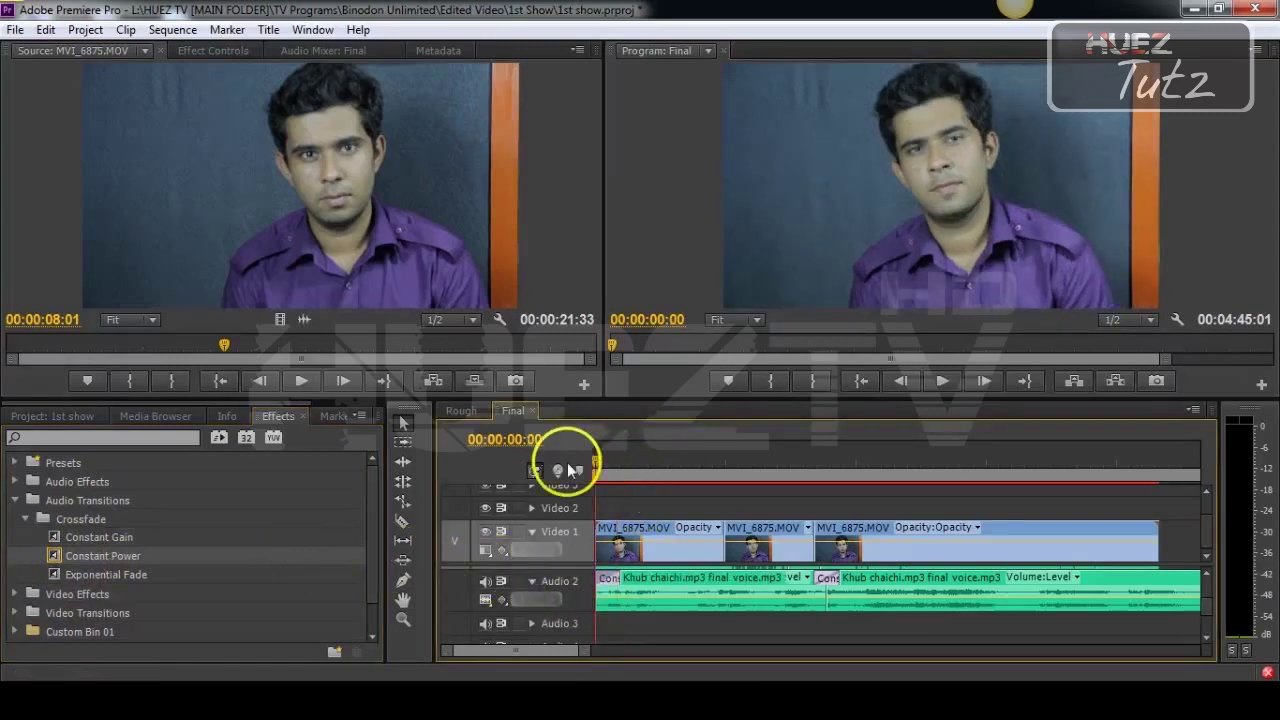
click(948, 378)
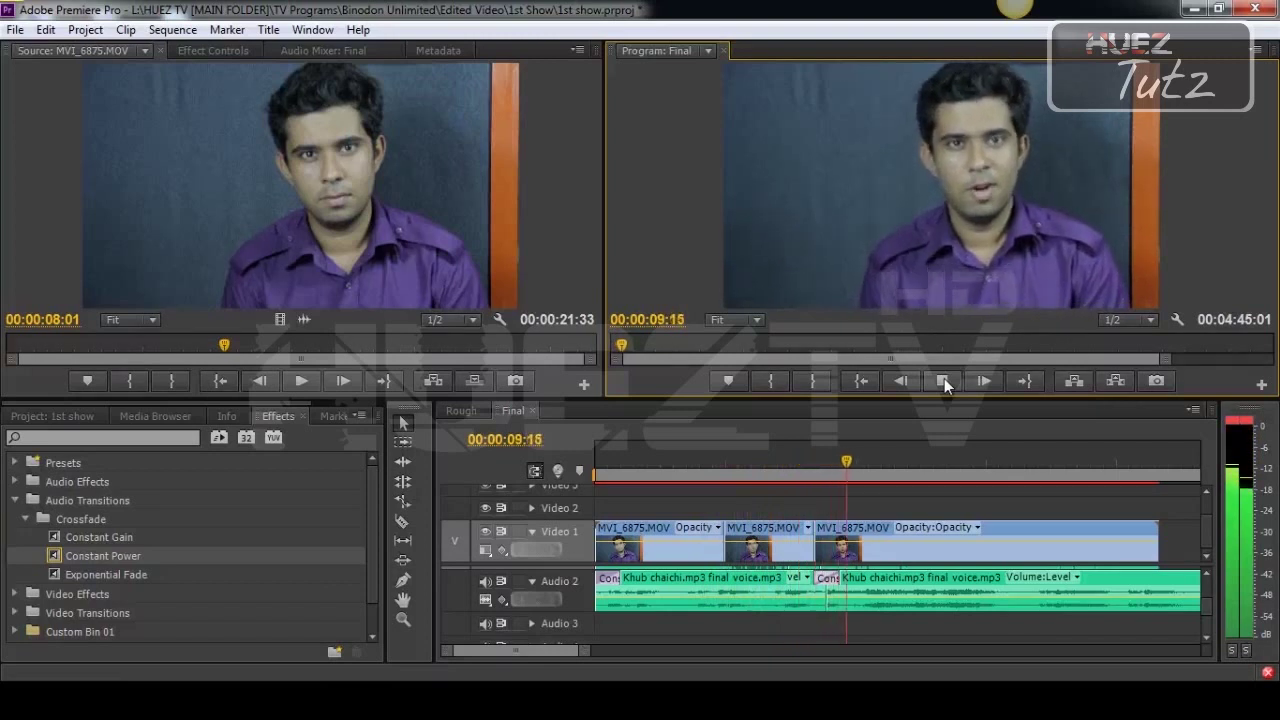
- Stop the fade preview at 00:00:10:19
click(944, 378)
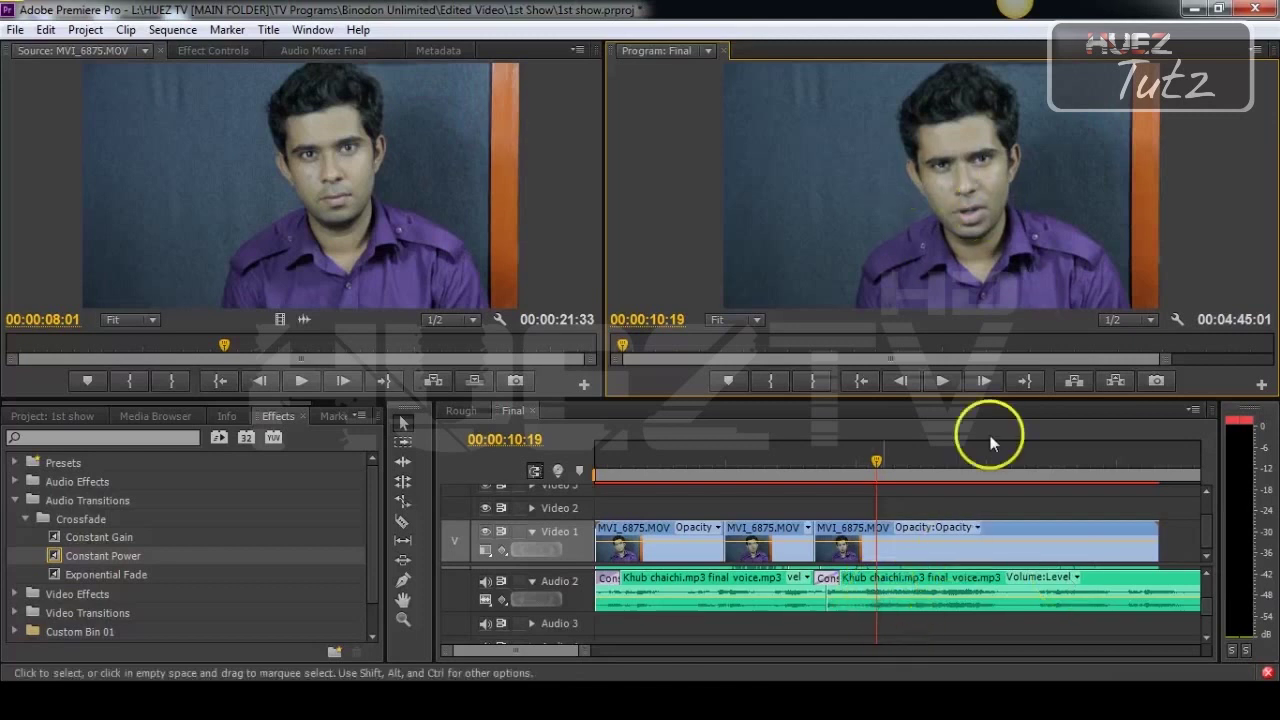
- Maximize the Final sequence timeline to fill the window, showing the Video 1, Audio 1 and Audio 2 tracks
click(1206, 606)
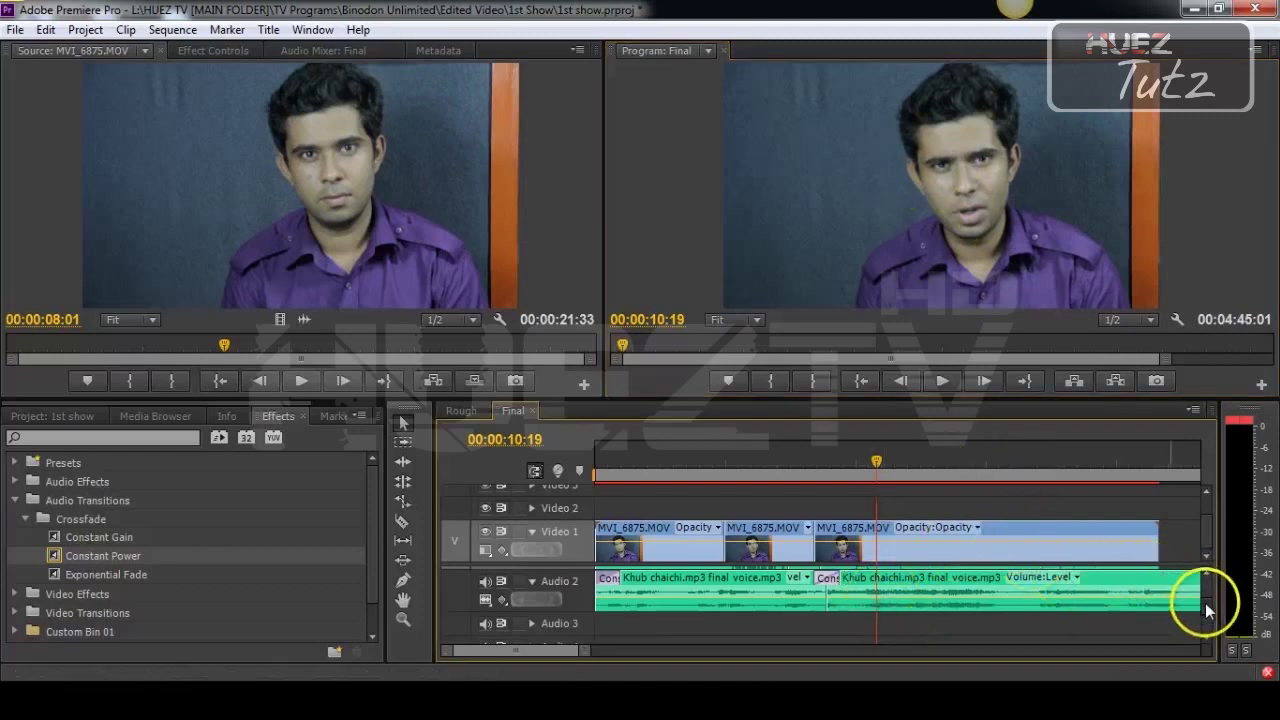
scroll(1206, 606, up, 1)
scroll(1206, 595, up, 2)
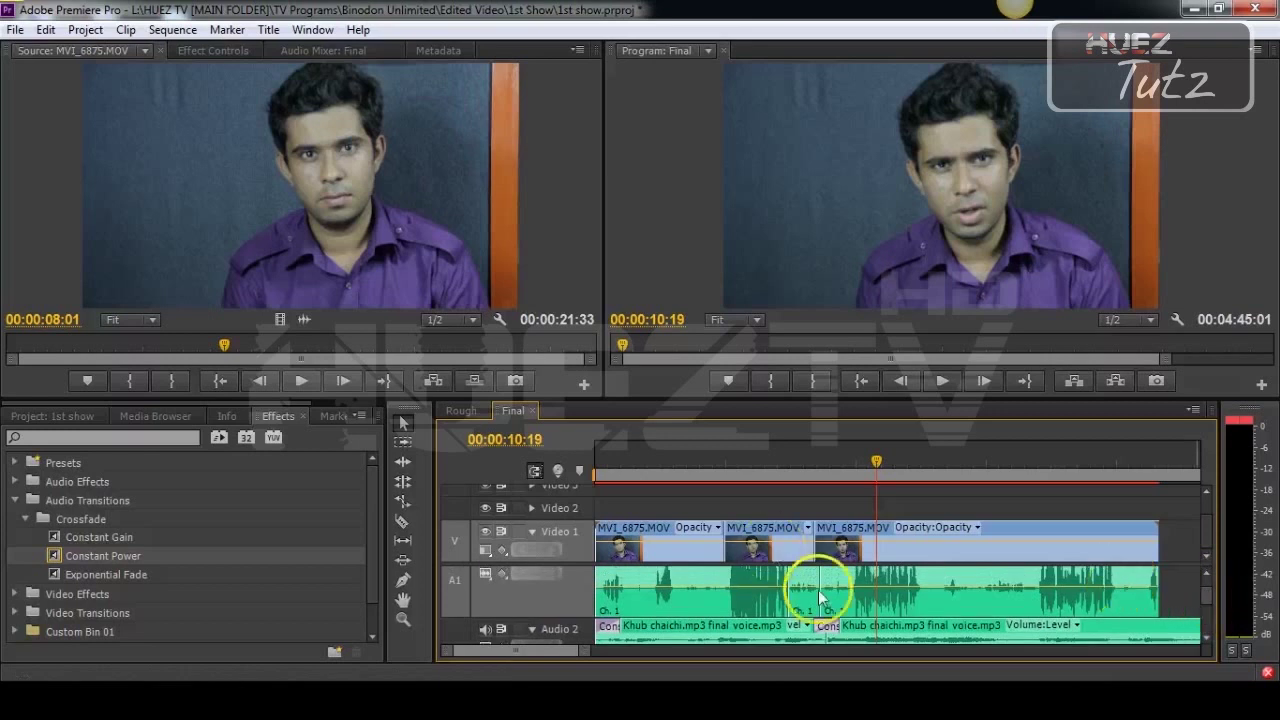
click(1191, 412)
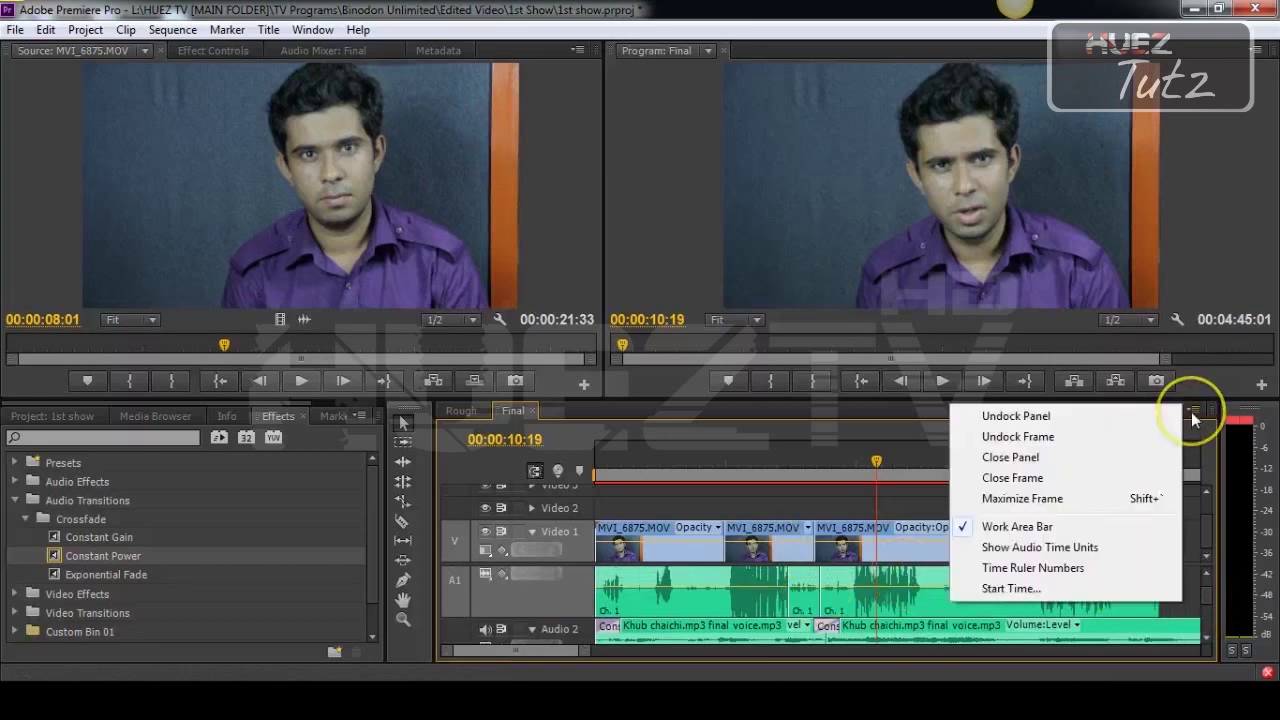
click(1050, 498)
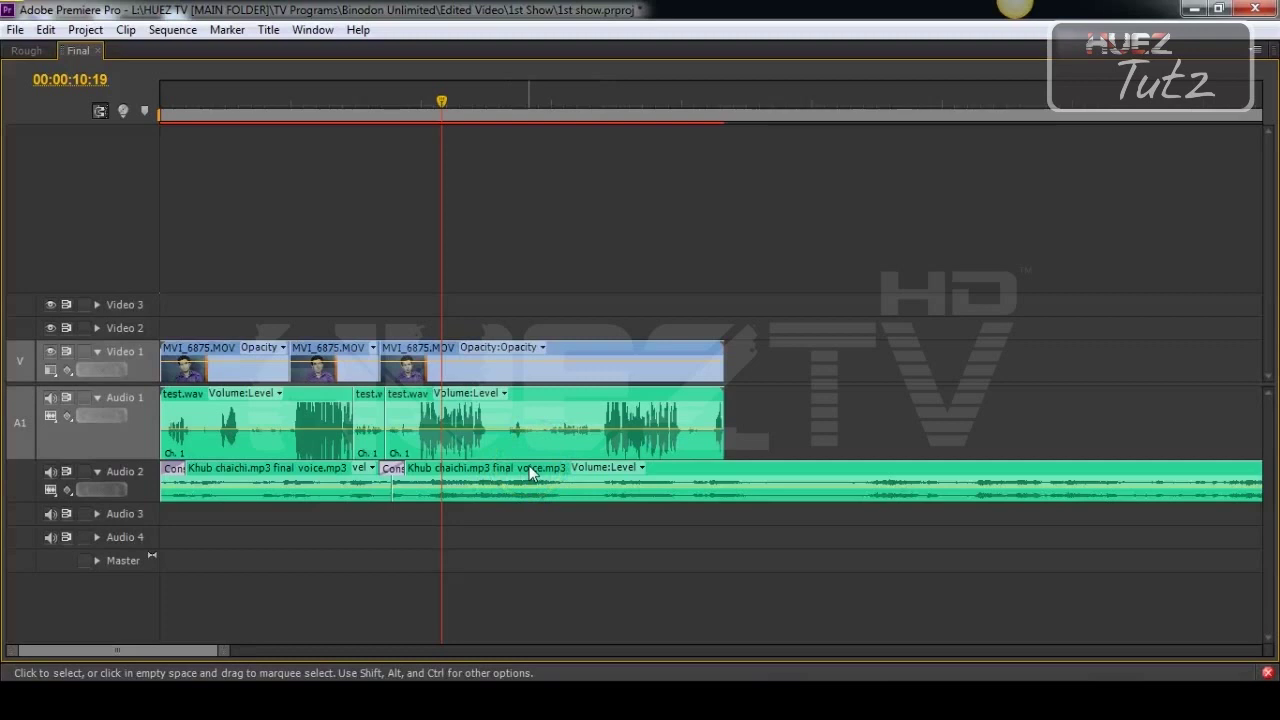
- Select the Audio 2 voice clip and check its gain information
mouse_move(530, 473)
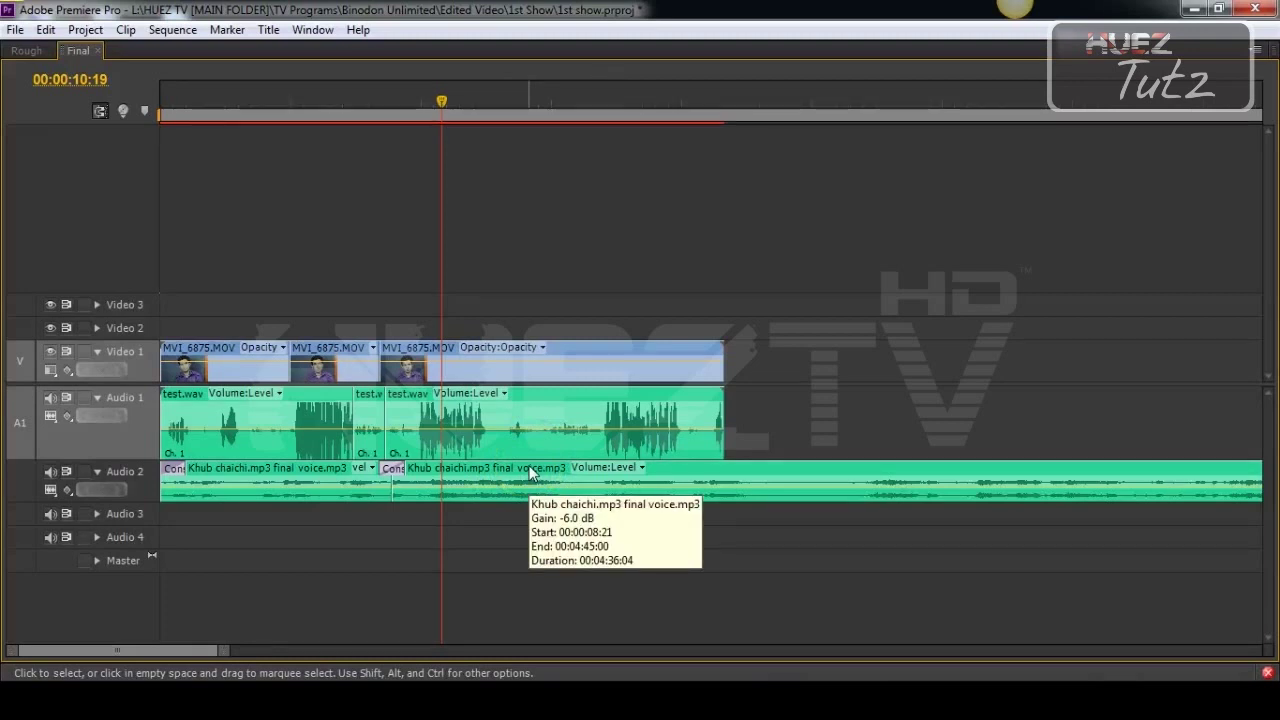
click(655, 443)
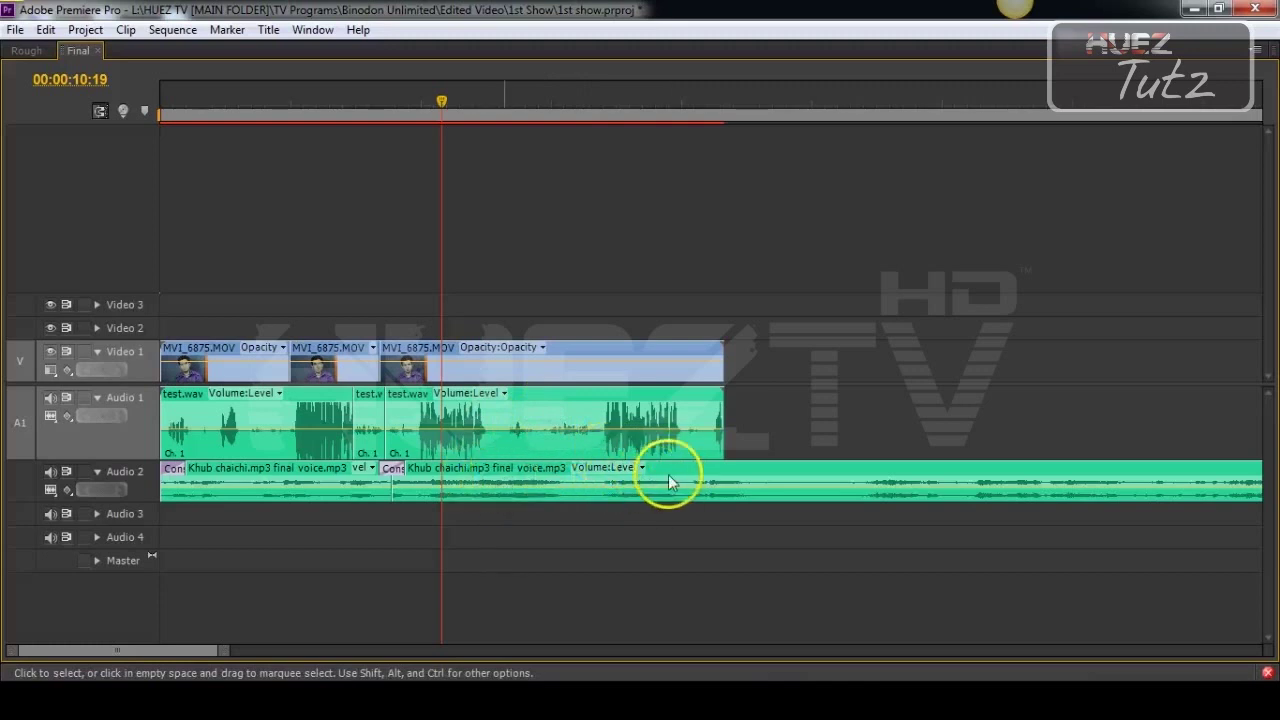
mouse_move(669, 477)
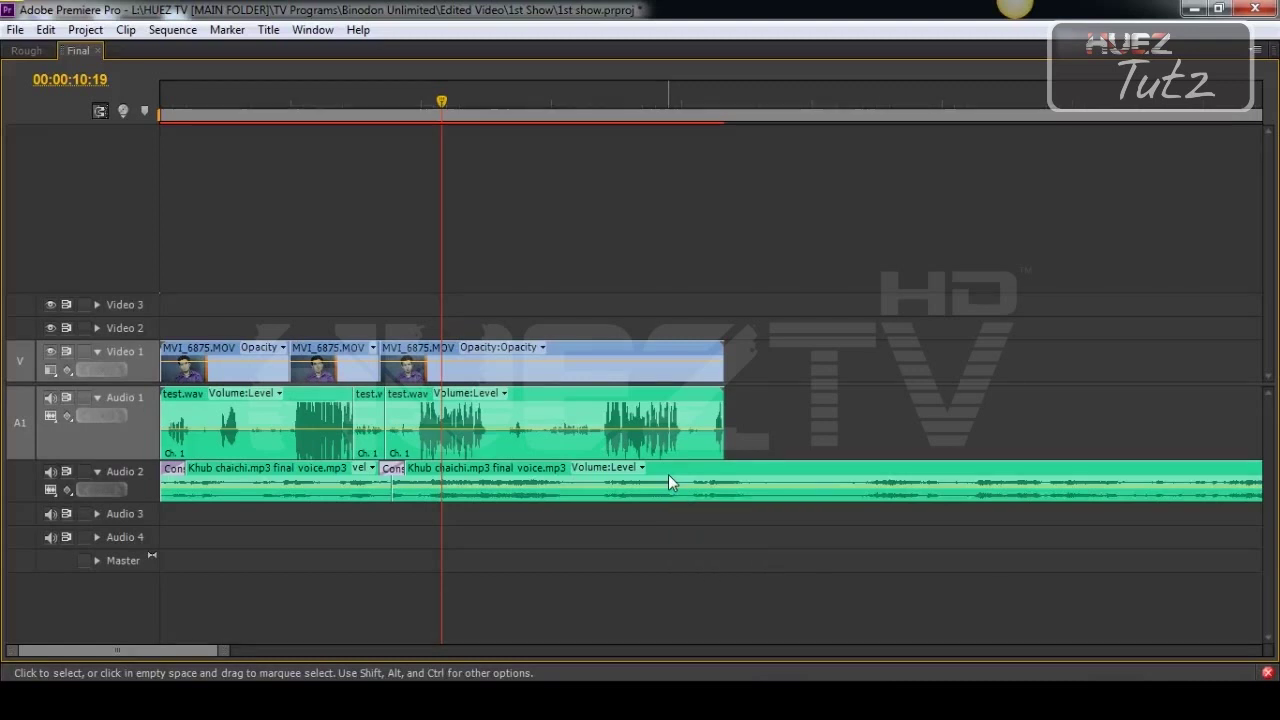
- Restore the timeline to its normal frame size beside the monitors and Effects panel
click(1256, 48)
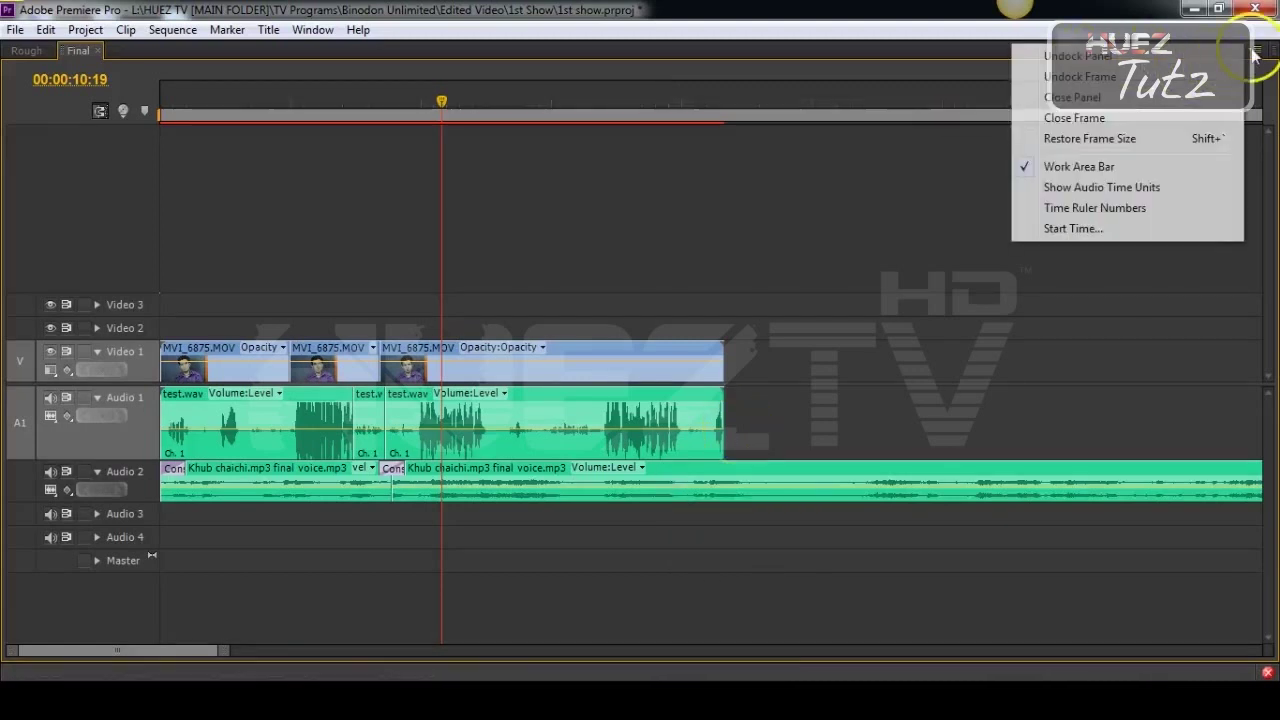
click(1162, 139)
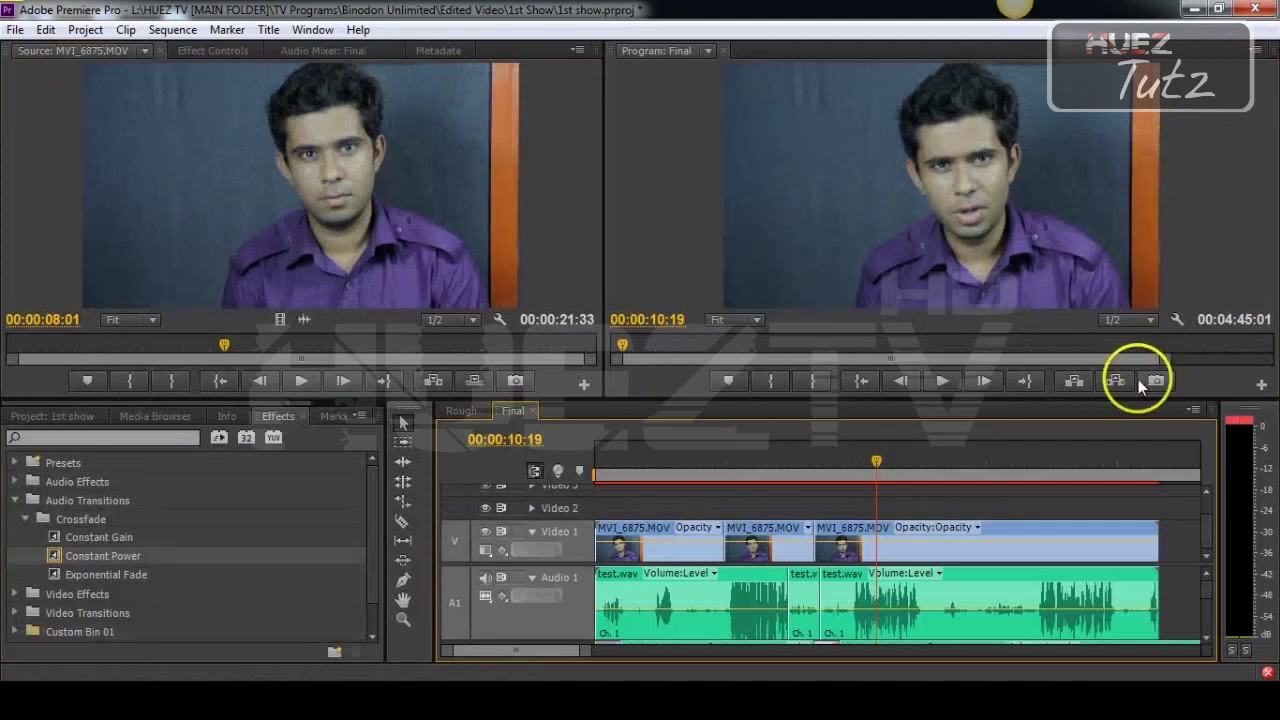
mouse_move(1020, 484)
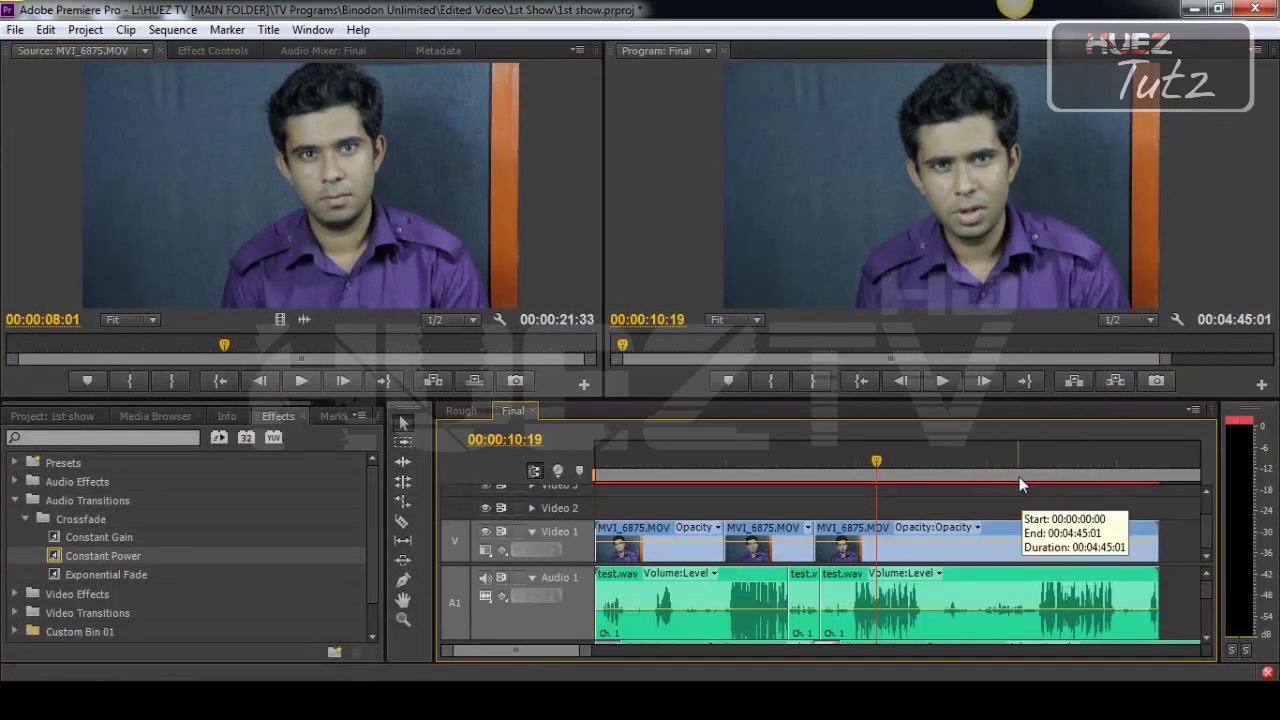